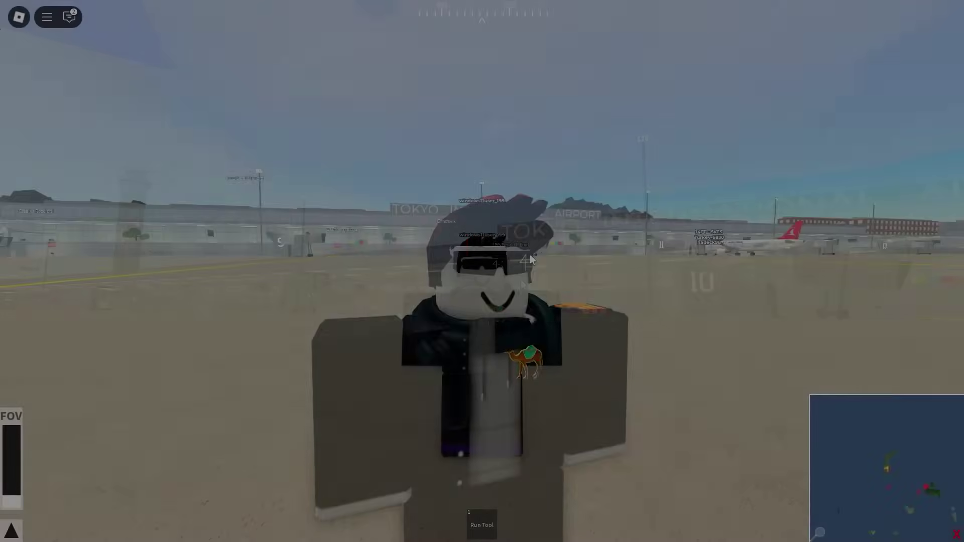
# Step: Walk the avatar around the parked white A350 at the gate and view the aircraft's exterior
pyautogui.press('a')
pyautogui.press('s')
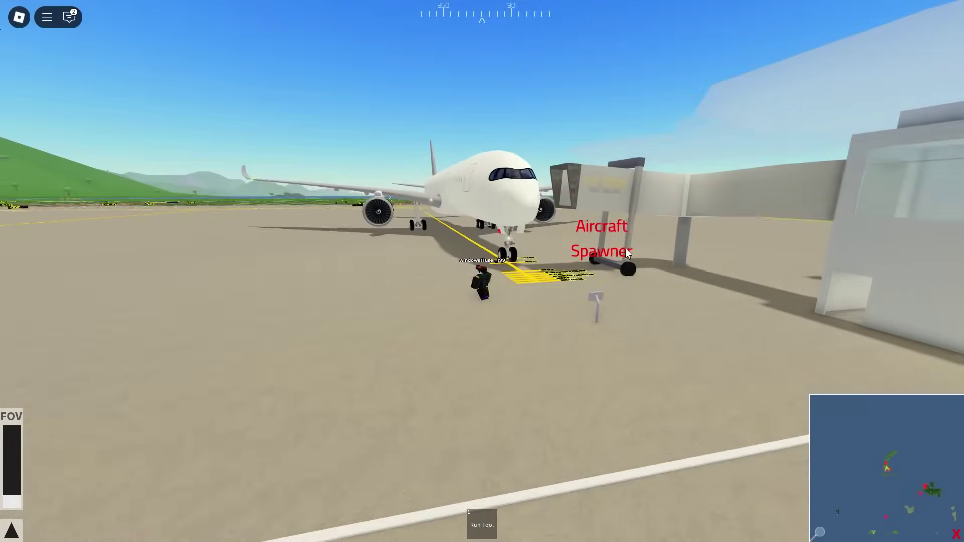
pyautogui.press('a')
pyautogui.press('s')
pyautogui.scroll(3, 582, 232)
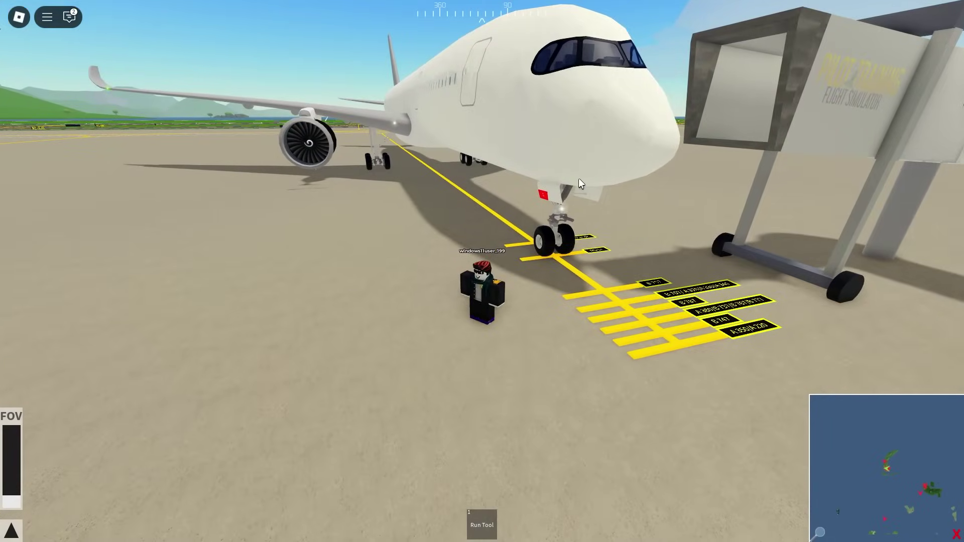
pyautogui.scroll(-2, 579, 179)
pyautogui.scroll(-3, 565, 180)
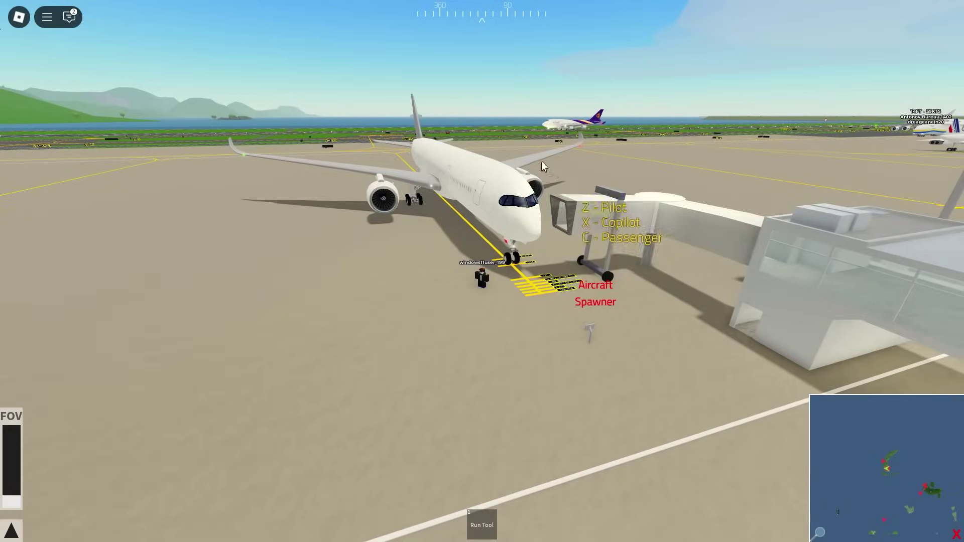
pyautogui.press('a')
pyautogui.press('s')
pyautogui.press('d')
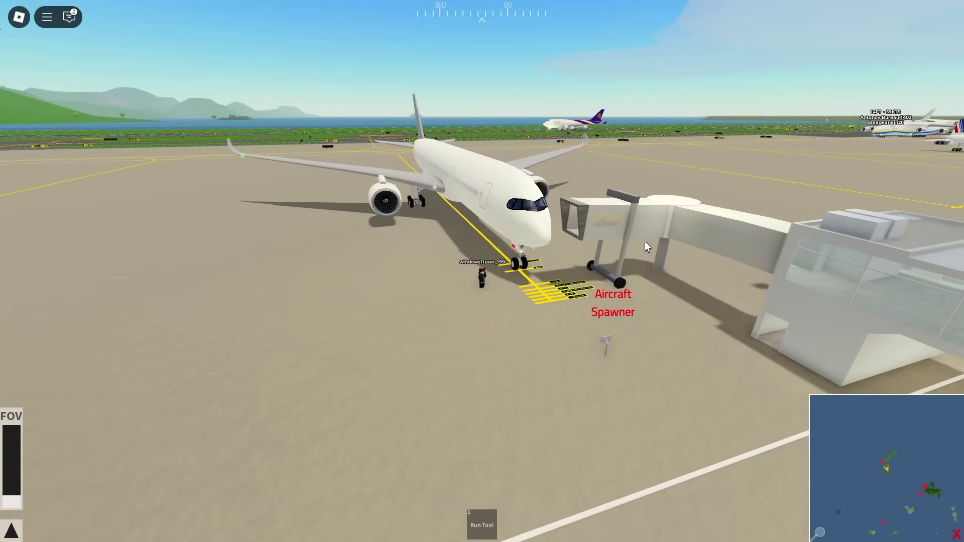
pyautogui.press('a')
pyautogui.press('w')
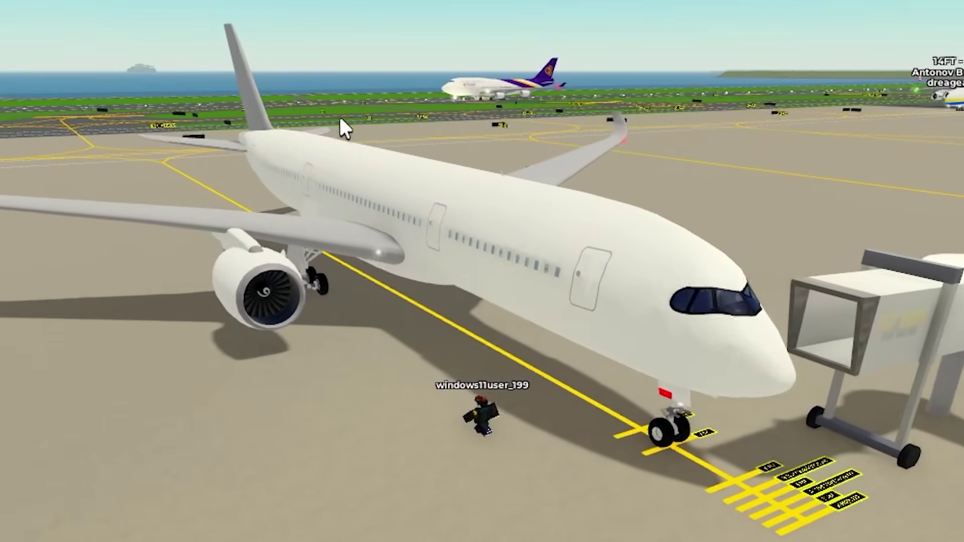
pyautogui.press('d')
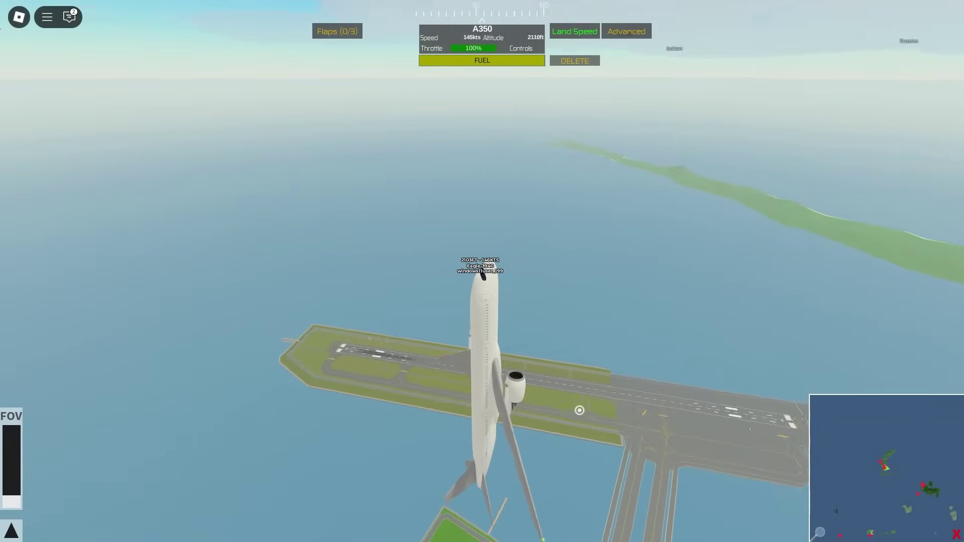
# Step: Take a screenshot of the flying white A350 in side view with the game interface hidden
pyautogui.moveTo(489, 18)
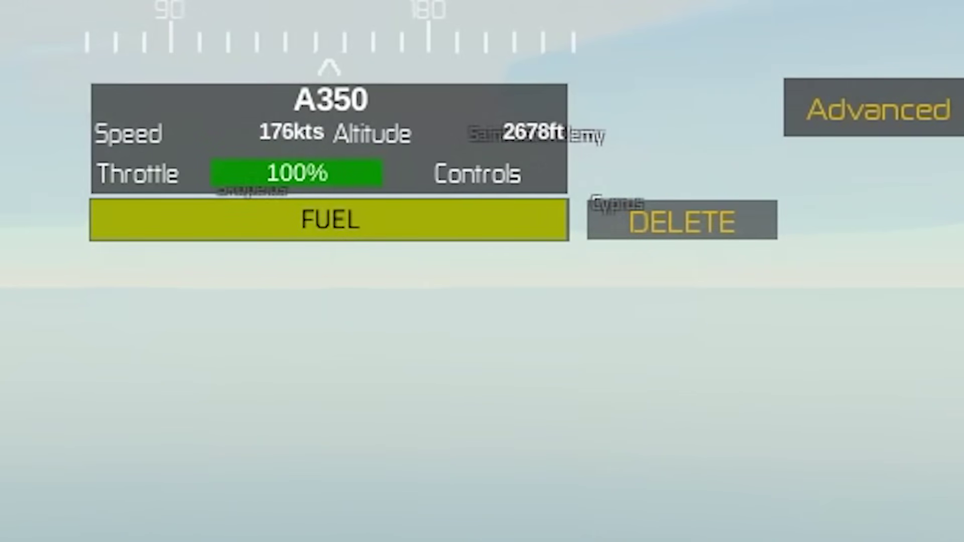
pyautogui.press('c')
pyautogui.press('space')
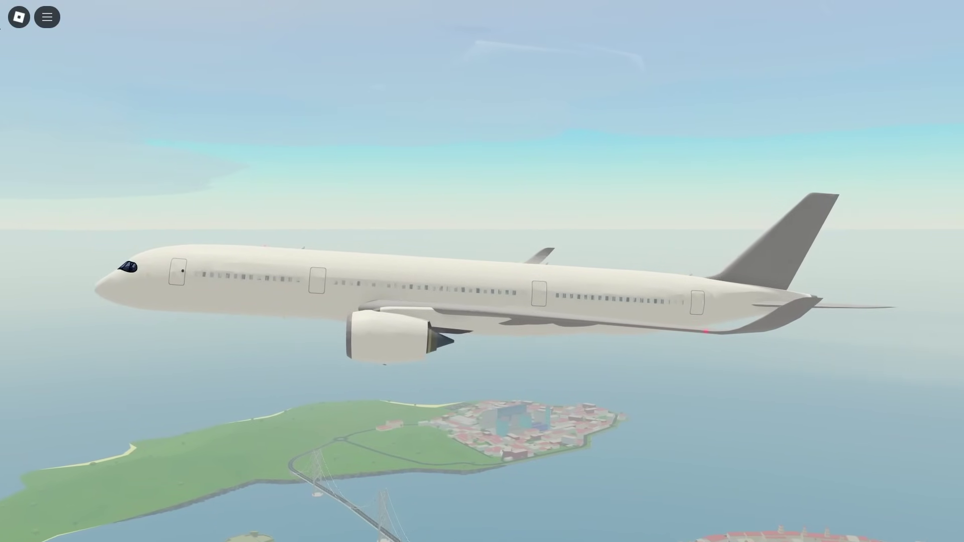
pyautogui.press('Print')
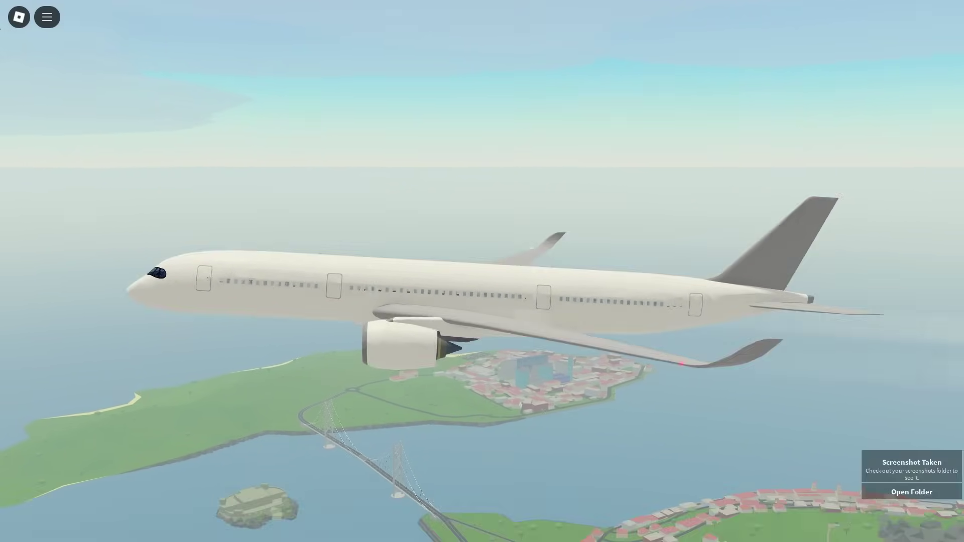
# Step: Bring back the game interface and inspect the A350's passenger cabin and exterior in flight
pyautogui.hotkey('shift', 'p')
pyautogui.press('1')
pyautogui.press('1')
pyautogui.scroll(5, 737, 368)
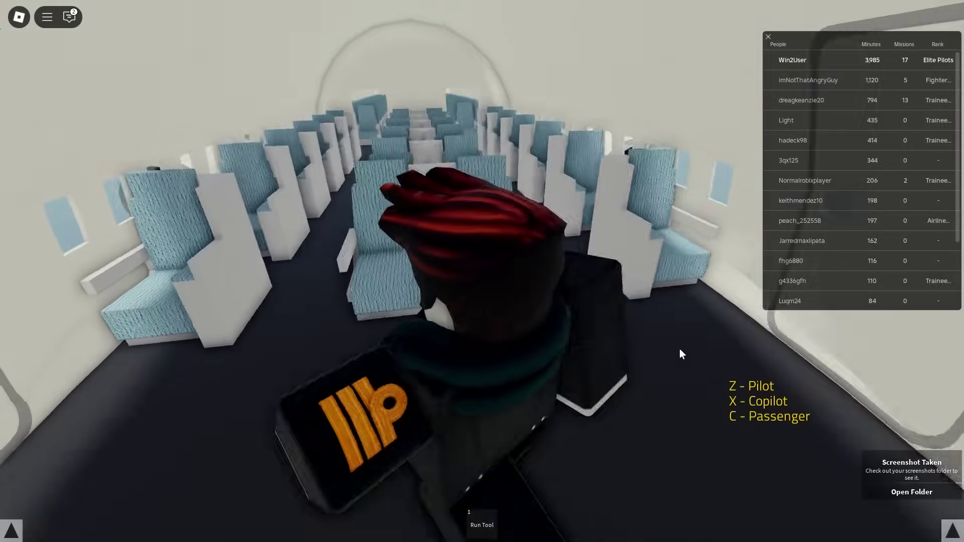
pyautogui.press('w')
pyautogui.scroll(5, 679, 349)
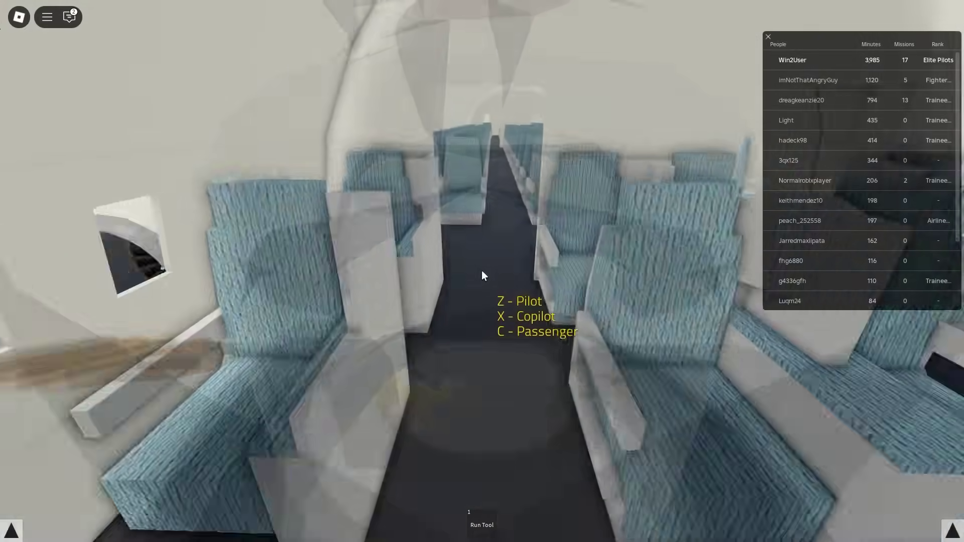
pyautogui.scroll(-10, 481, 275)
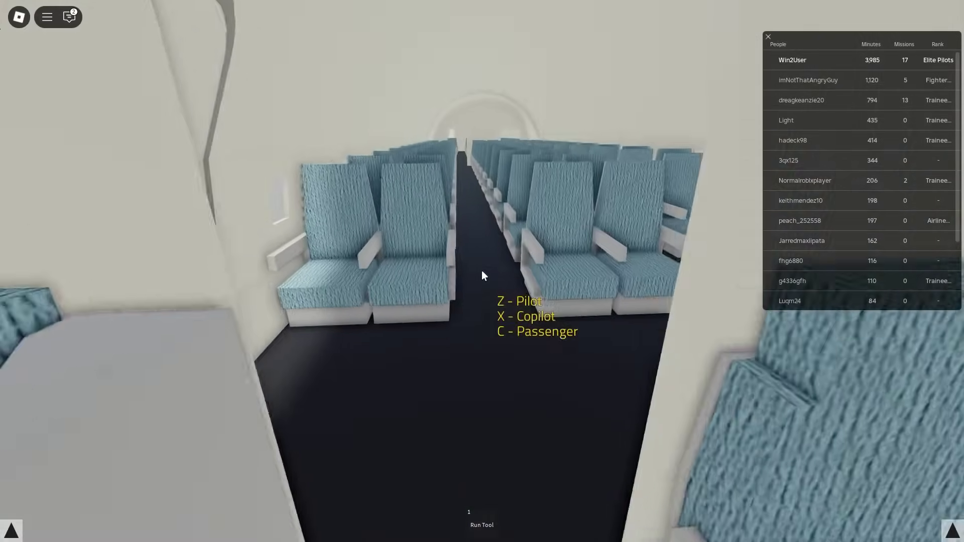
pyautogui.scroll(-5, 486, 271)
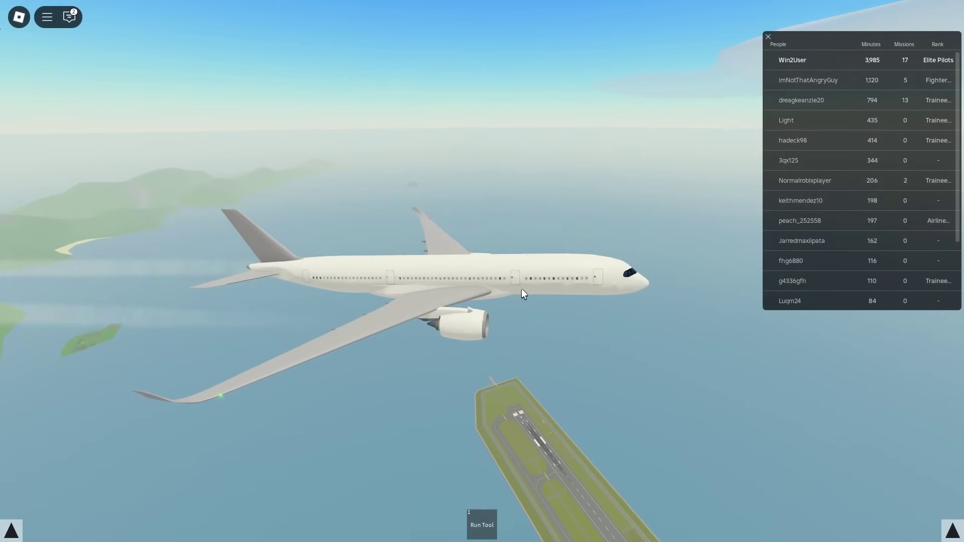
pyautogui.rightClick(522, 289)
pyautogui.scroll(8, 522, 294)
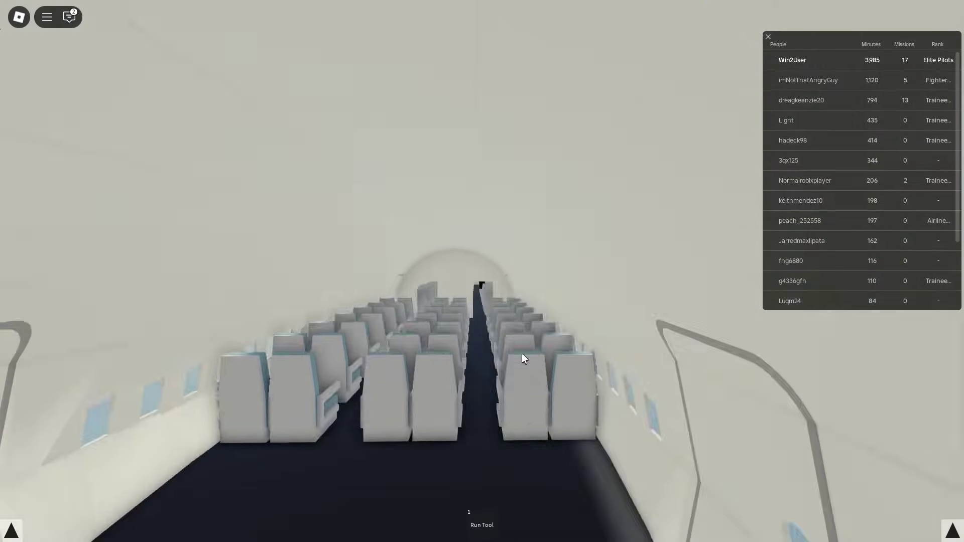
pyautogui.scroll(-10, 522, 354)
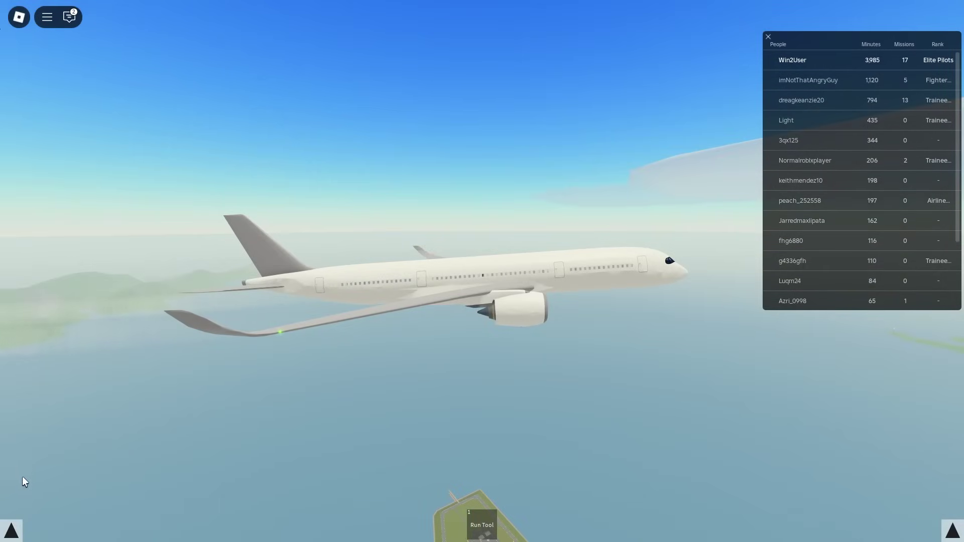
# Step: Show the FOV slider through the GUI options, raise it to about mid-range and hide the player list
pyautogui.click(11, 531)
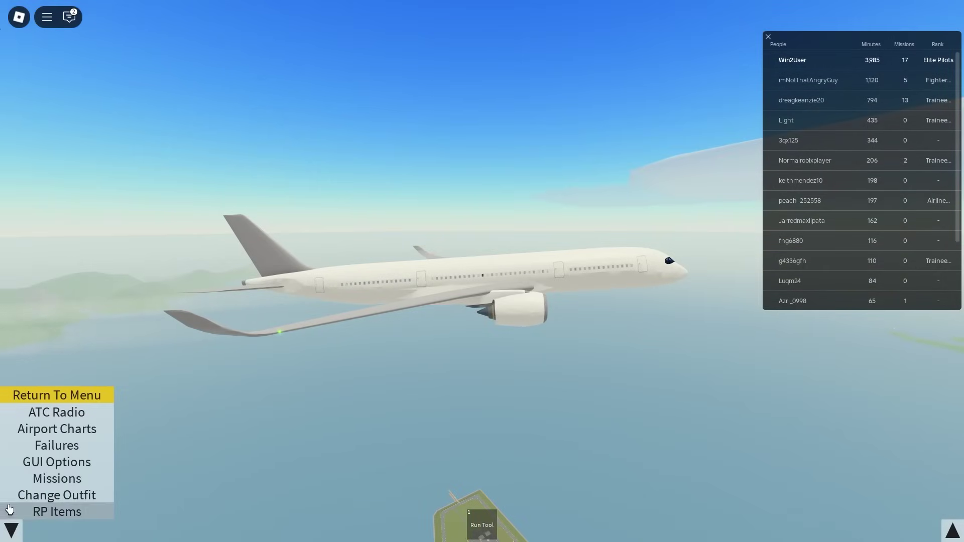
pyautogui.click(57, 462)
pyautogui.click(578, 347)
pyautogui.click(58, 463)
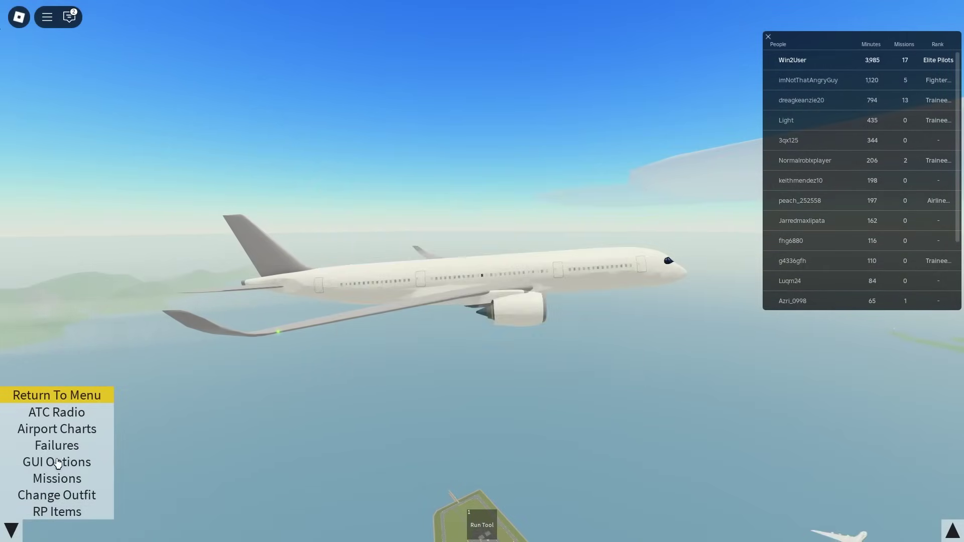
pyautogui.click(11, 531)
pyautogui.moveTo(12, 503); pyautogui.dragTo(25, 469)
pyautogui.scroll(-6, 578, 465)
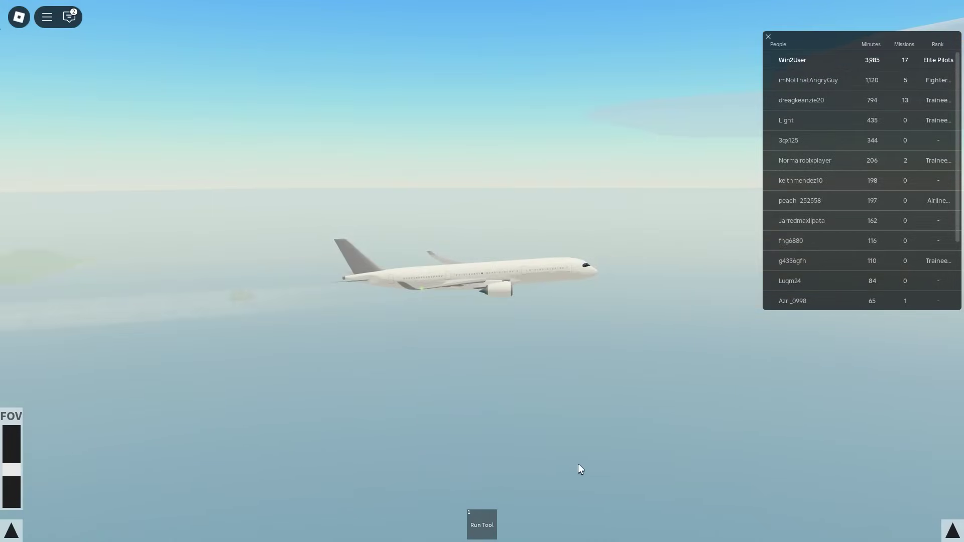
pyautogui.scroll(4, 587, 467)
pyautogui.press('Tab')
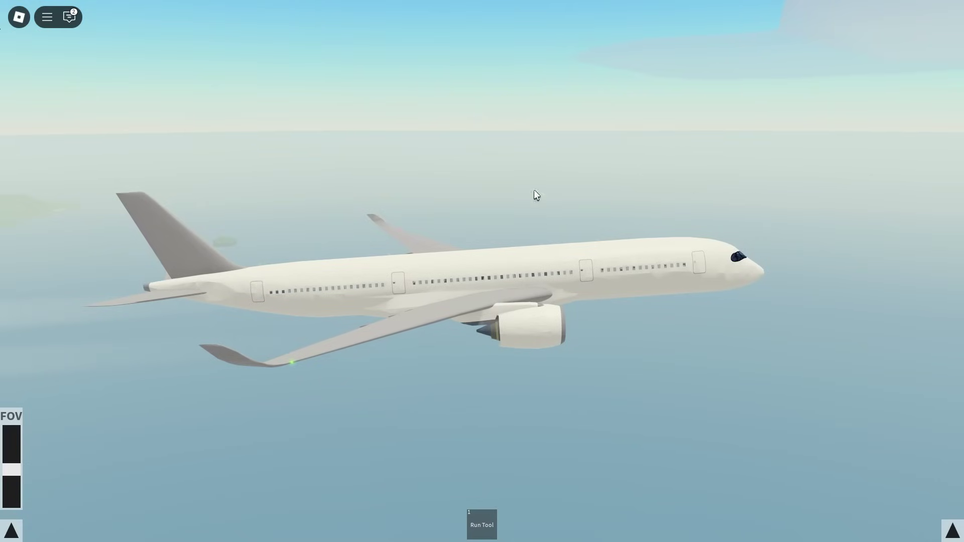
pyautogui.scroll(10, 567, 231)
pyautogui.scroll(-3, 482, 270)
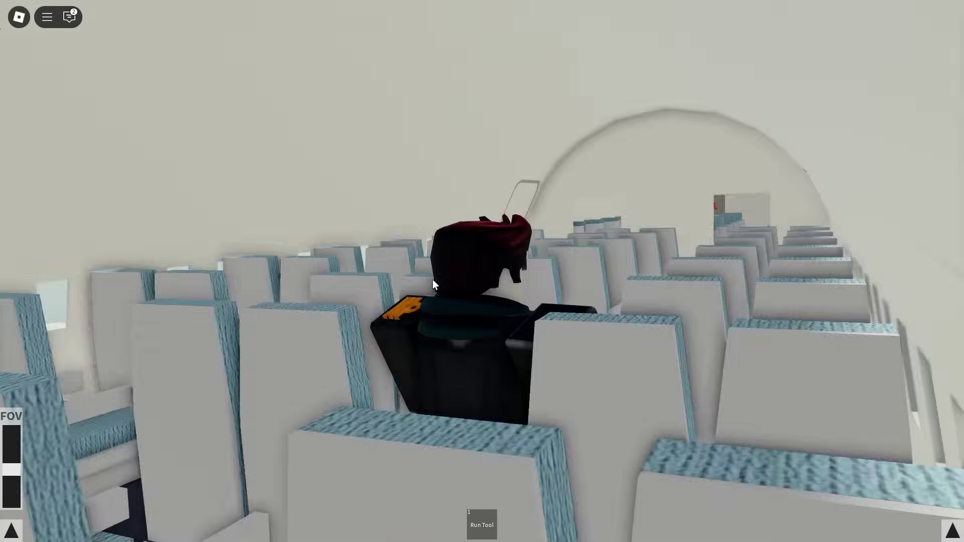
pyautogui.moveTo(432, 280); pyautogui.dragTo(451, 162)
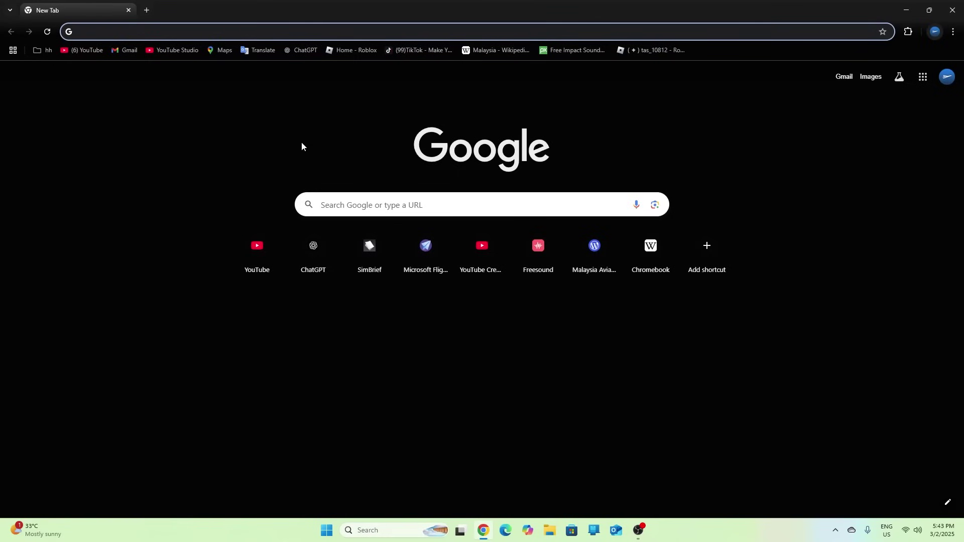
# Step: Switch to the browser, open photopea.com and load Screenshot (140).png
pyautogui.write('photopea.com')
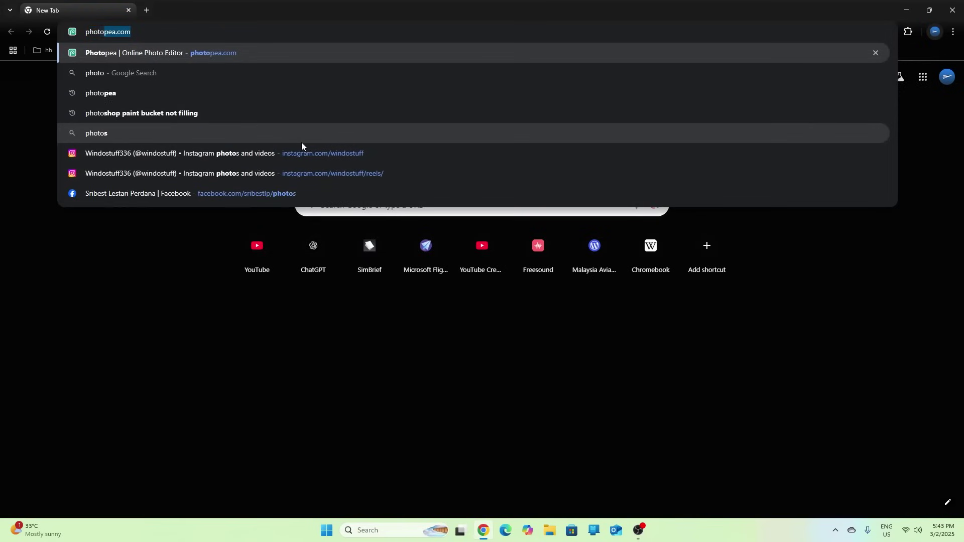
pyautogui.press('Return')
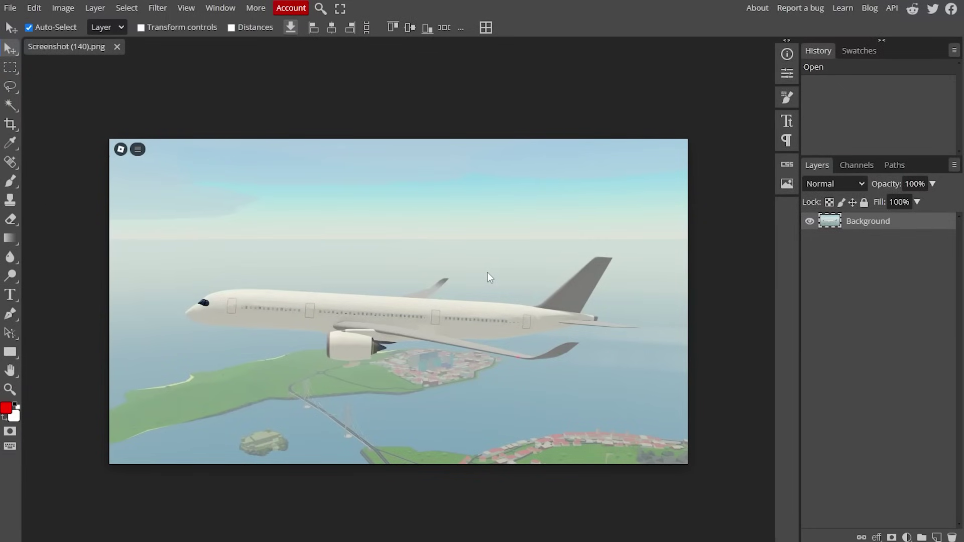
# Step: Test zooming on the aircraft screenshot and check the Zoom with Scroll Wheel preference
pyautogui.scroll(-3, 520, 299)
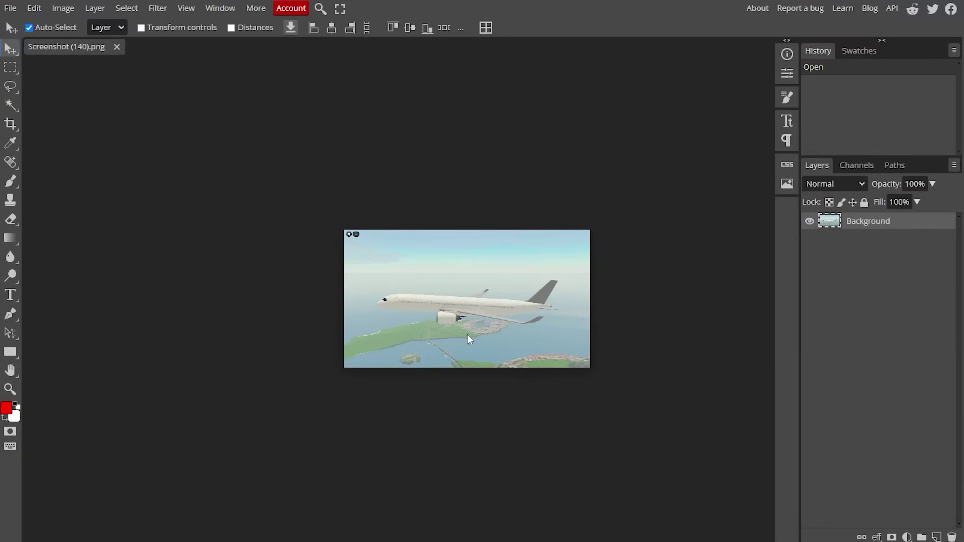
pyautogui.scroll(3, 468, 335)
pyautogui.scroll(-2, 476, 358)
pyautogui.scroll(-6, 542, 186)
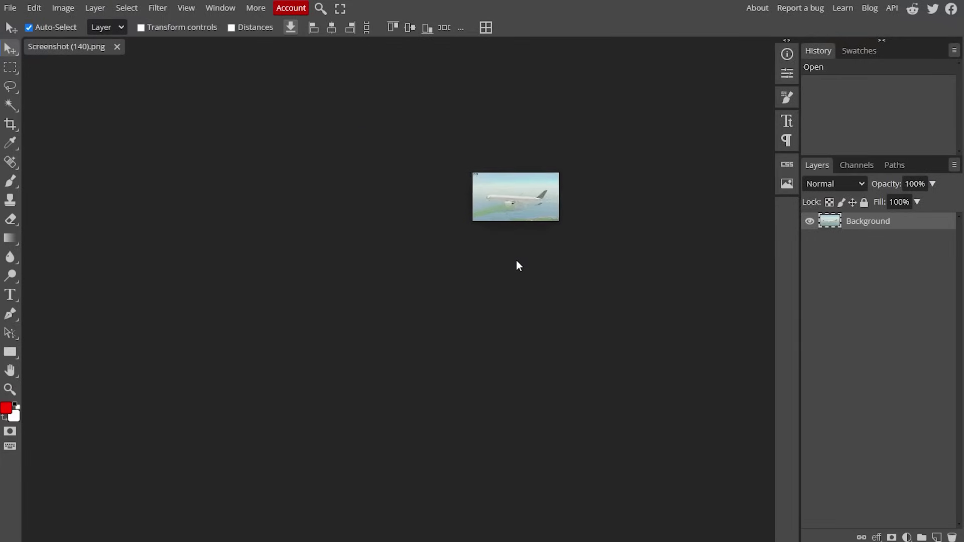
pyautogui.scroll(7, 532, 172)
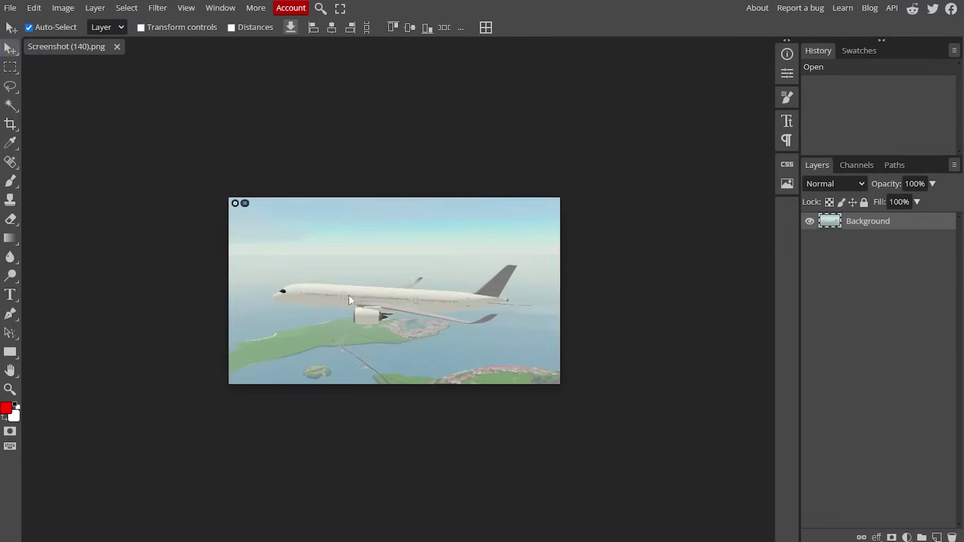
pyautogui.click(34, 8)
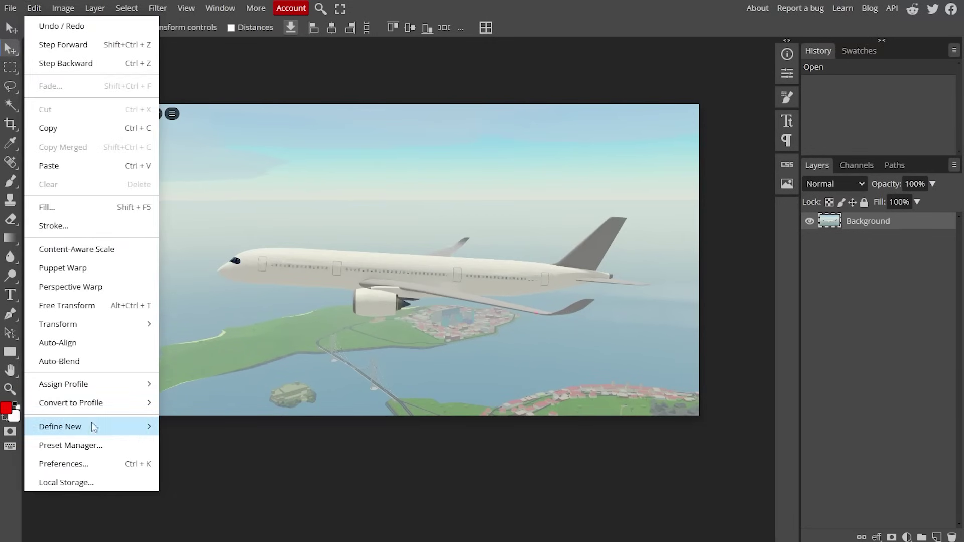
pyautogui.click(86, 462)
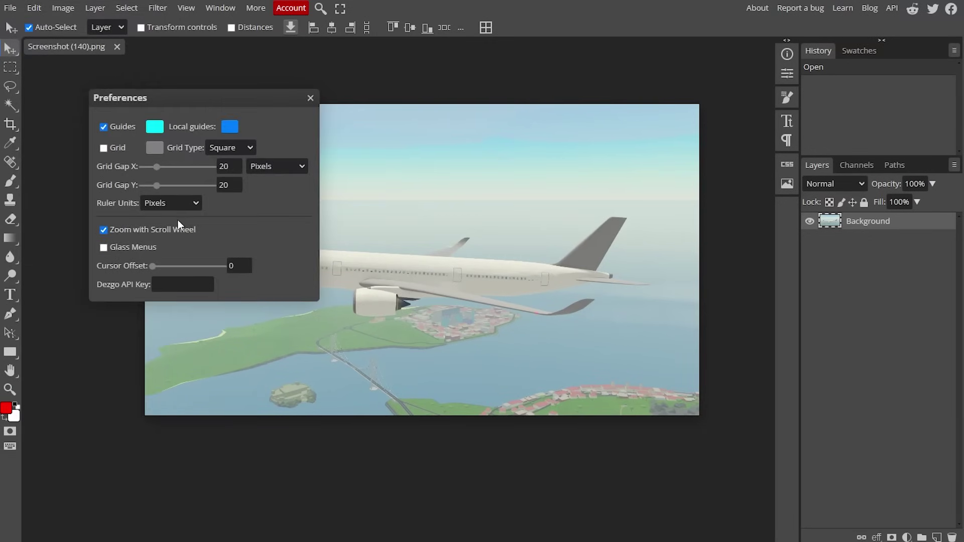
pyautogui.click(307, 100)
pyautogui.scroll(-1, 449, 236)
pyautogui.scroll(1, 449, 236)
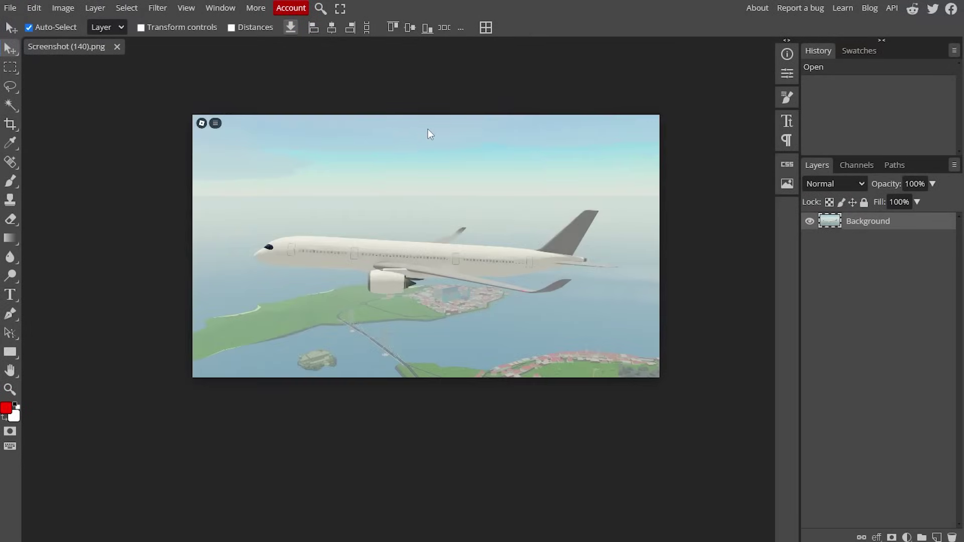
# Step: Enlarge the Background layer with Free Transform and reposition it so the Roblox buttons fall outside the canvas
pyautogui.scroll(1, 428, 134)
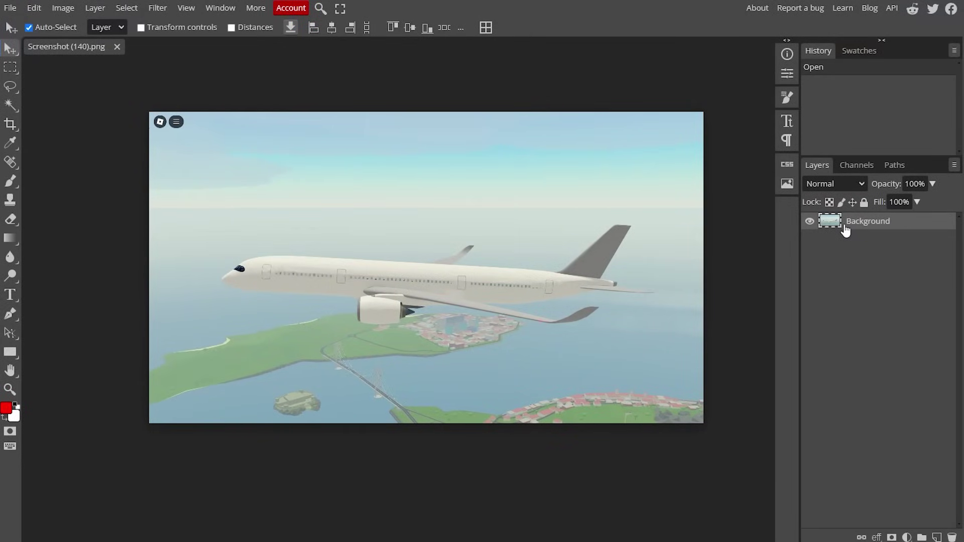
pyautogui.hotkey('ctrl', 'alt', 't')
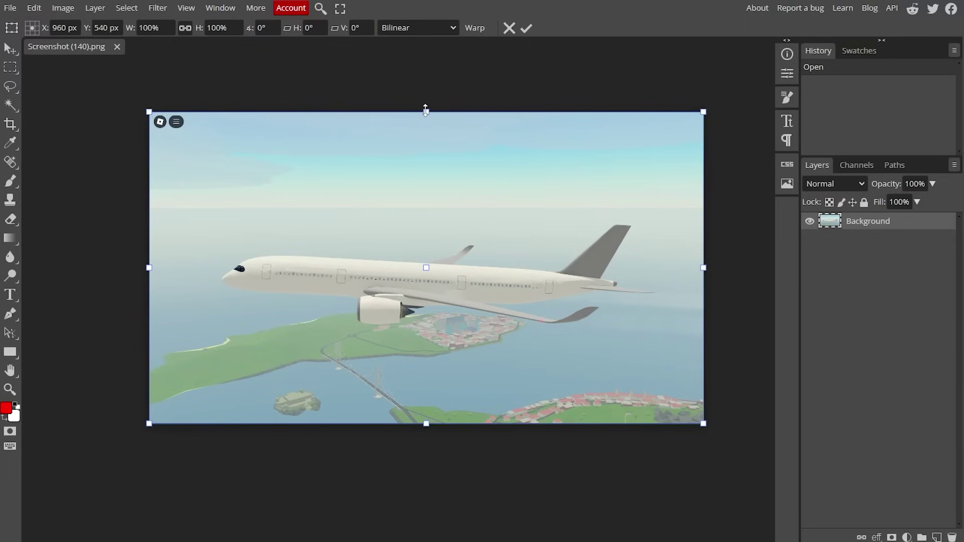
pyautogui.moveTo(431, 106); pyautogui.dragTo(457, 89)
pyautogui.moveTo(517, 155); pyautogui.dragTo(503, 147)
pyautogui.click(526, 28)
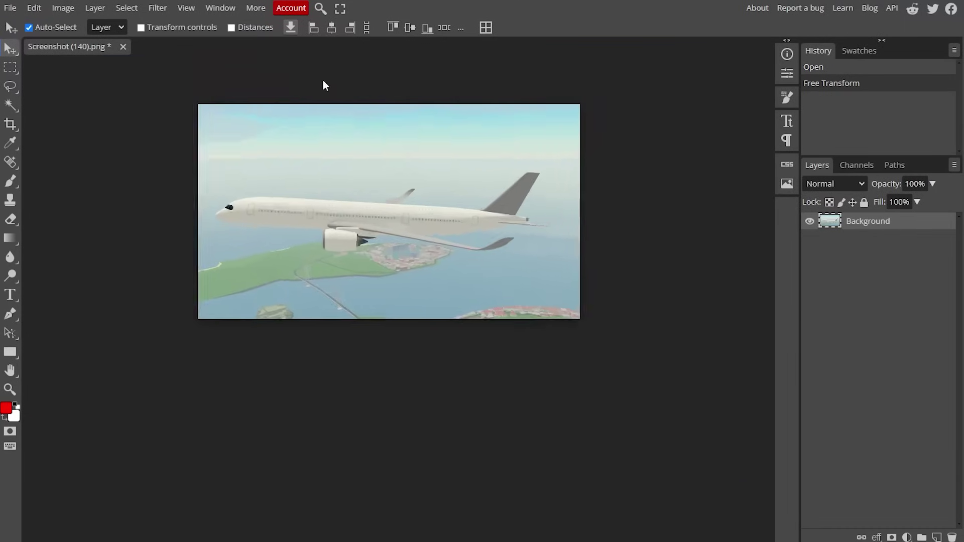
pyautogui.click(523, 156)
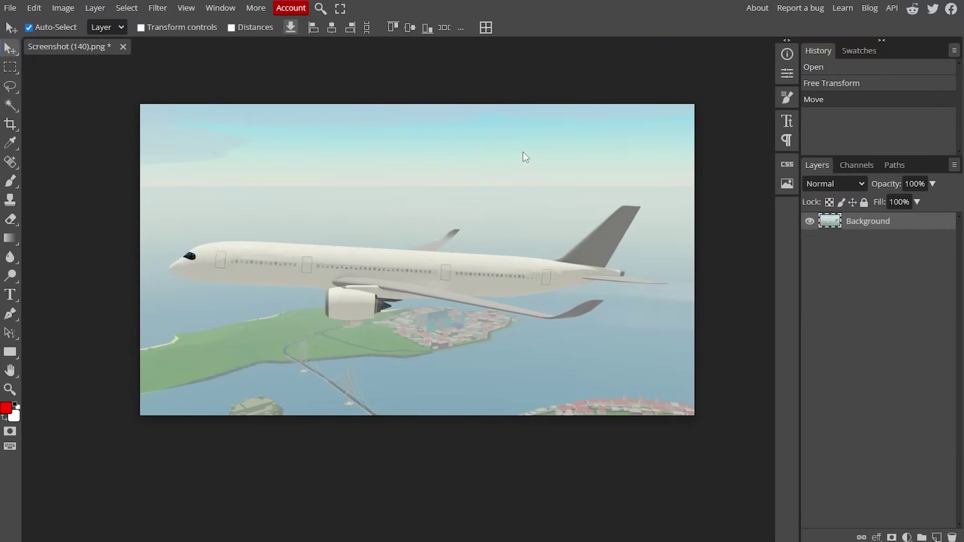
# Step: Search Google Images in a new tab for airbus a350 malaysia airlines
pyautogui.press('F11')
pyautogui.hotkey('ctrl', 't')
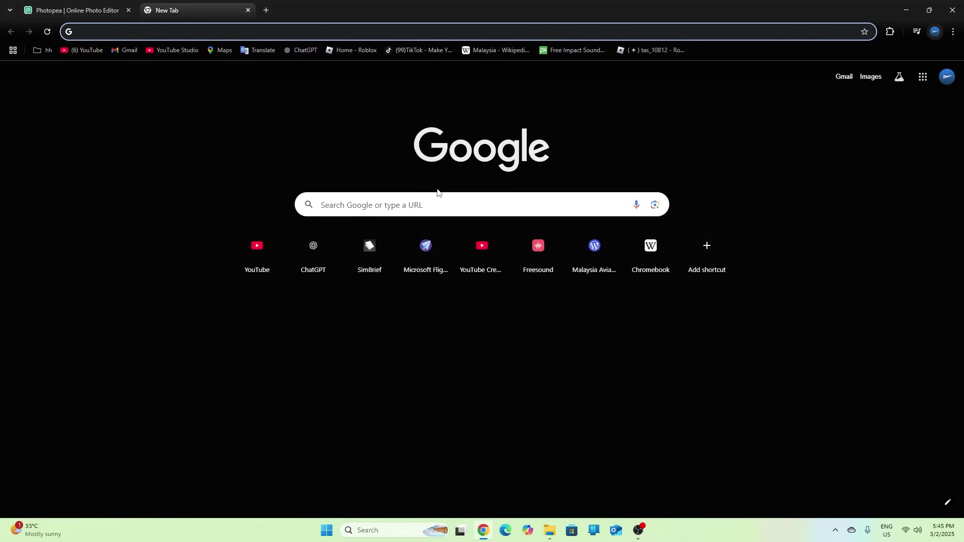
pyautogui.click(437, 192)
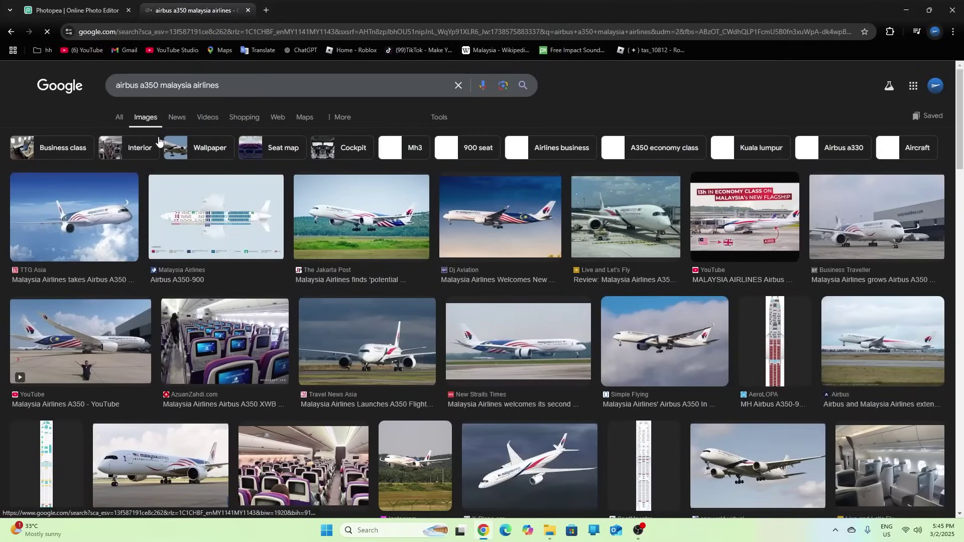
# Step: Open the Dj Aviation photo of the Malaysia Airlines A350 from the image results and copy the image
pyautogui.click(96, 7)
pyautogui.click(188, 6)
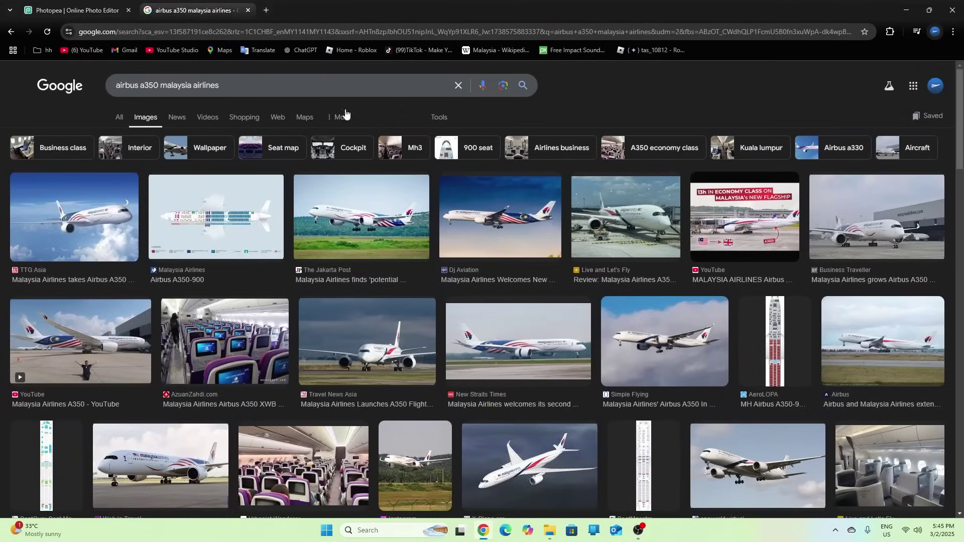
pyautogui.click(548, 227)
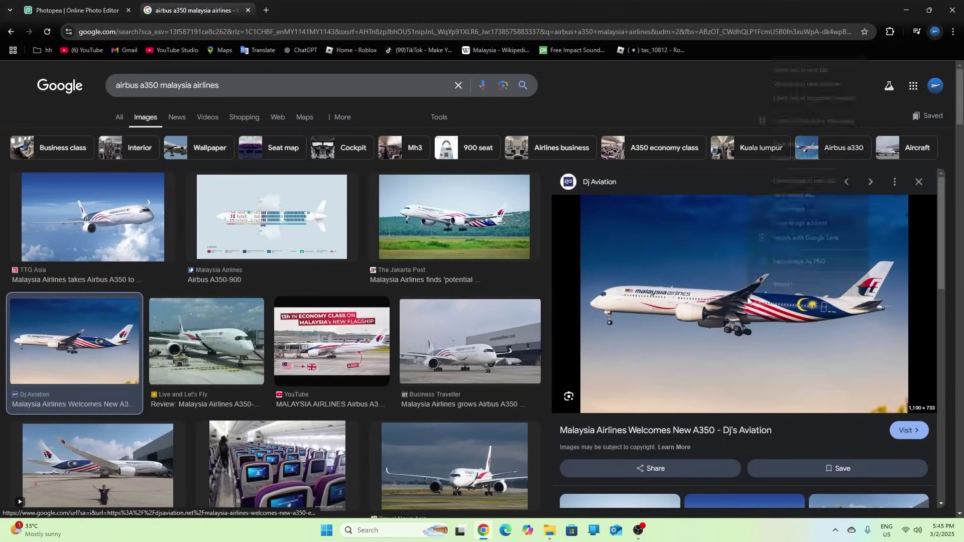
pyautogui.rightClick(800, 278)
pyautogui.click(814, 204)
# Step: Switch to Photopea and paste the copied A350 photo into Screenshot (140).png as a new layer
pyautogui.click(111, 5)
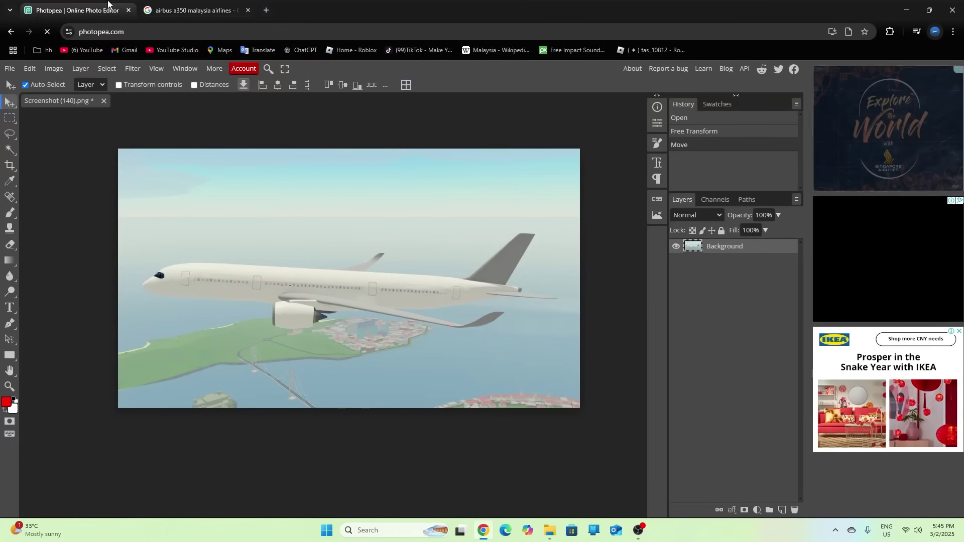
pyautogui.click(193, 7)
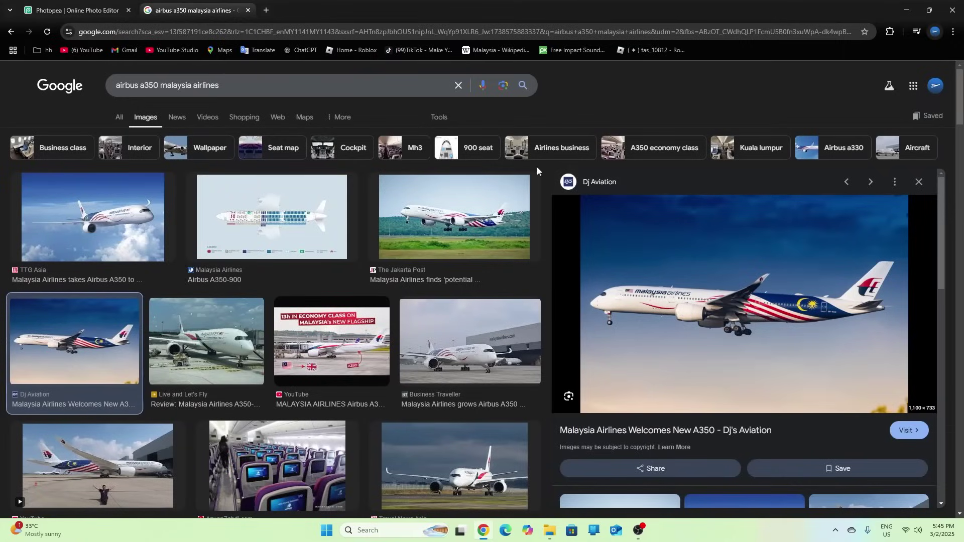
pyautogui.click(104, 3)
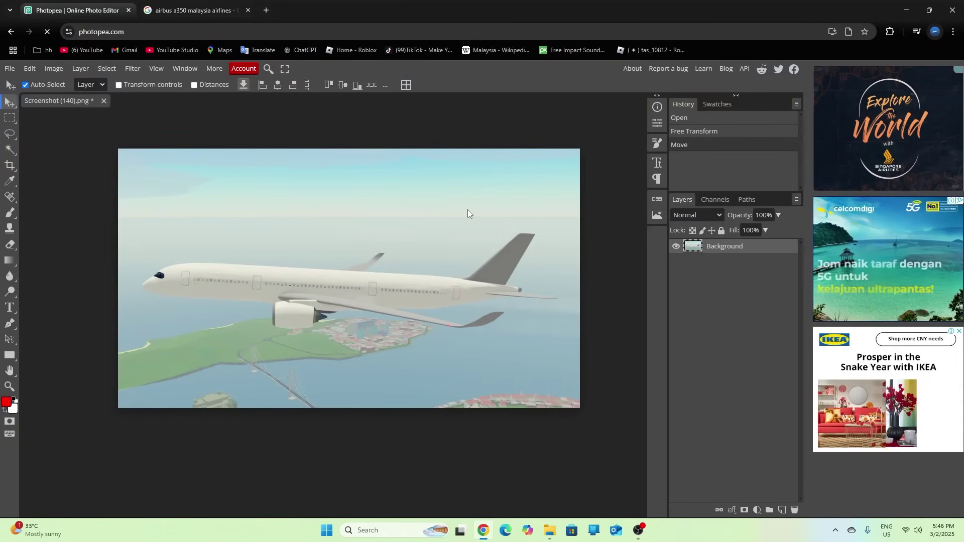
pyautogui.hotkey('ctrl', 'v')
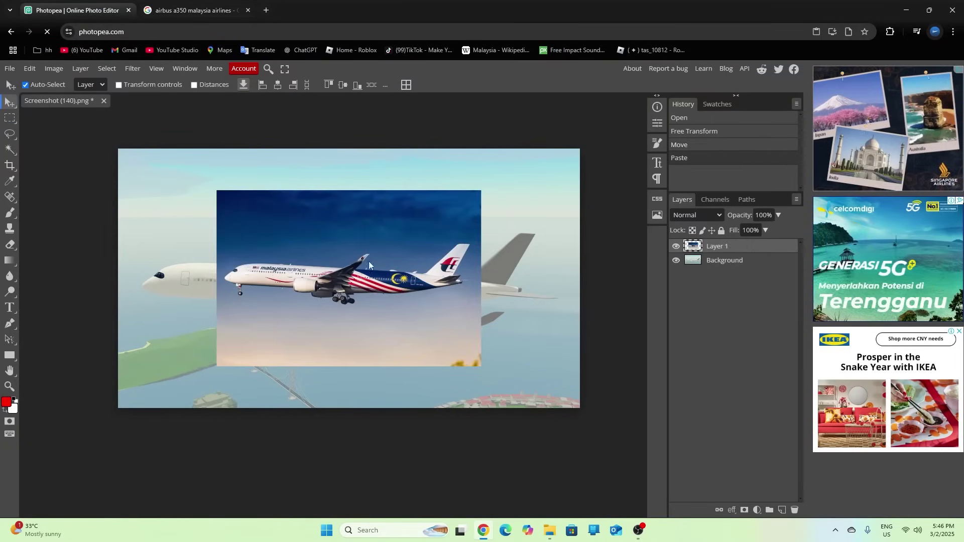
pyautogui.scroll(5, 397, 231)
pyautogui.scroll(-4, 358, 266)
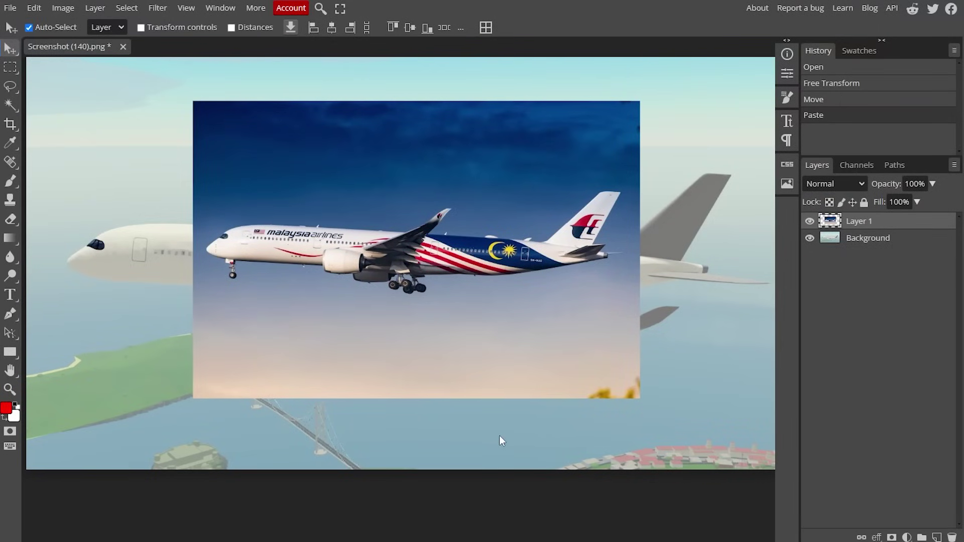
# Step: Clear the strip of sky above the airliner on Layer 1 using a rectangular selection and deselect
pyautogui.press('m')
pyautogui.scroll(1, 499, 435)
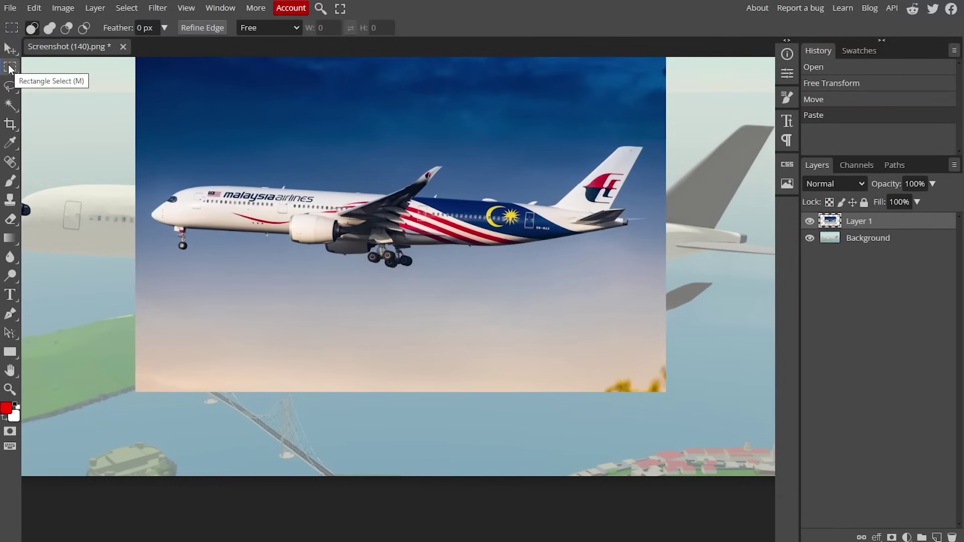
pyautogui.scroll(-2, 322, 296)
pyautogui.scroll(2, 283, 183)
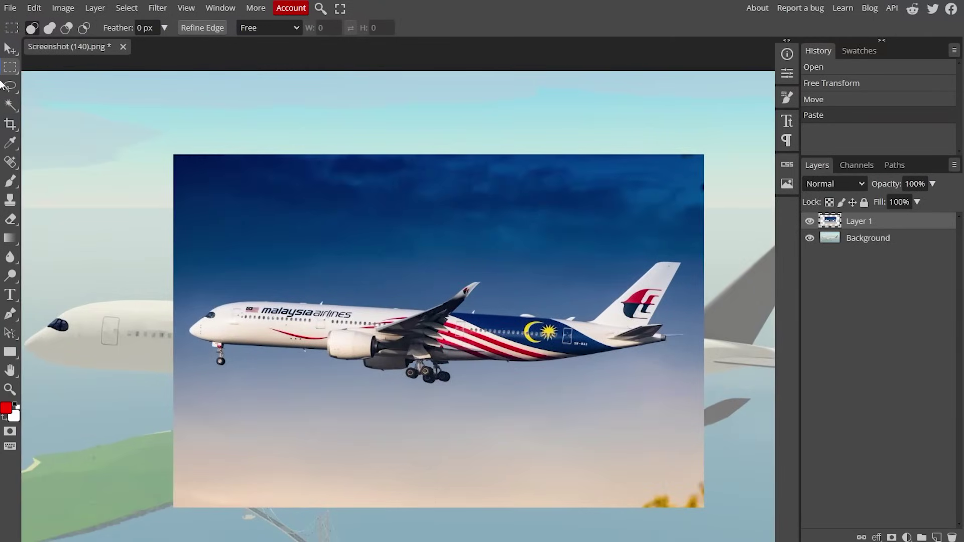
pyautogui.rightClick(11, 69)
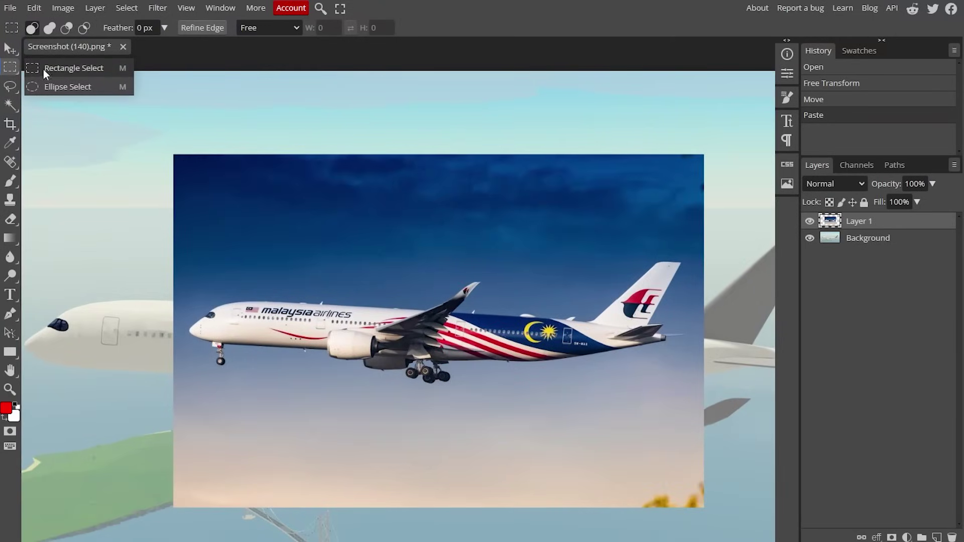
pyautogui.click(29, 70)
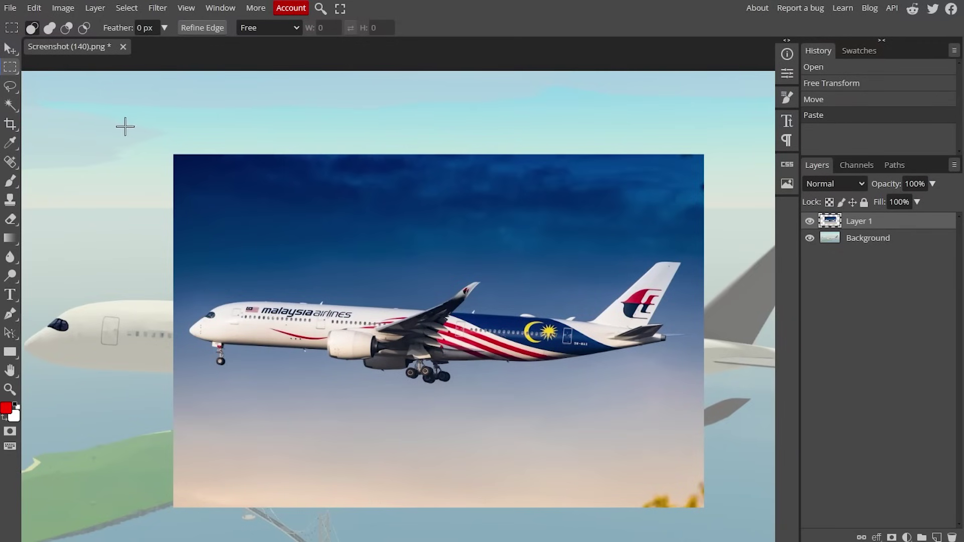
pyautogui.moveTo(123, 126); pyautogui.dragTo(761, 257)
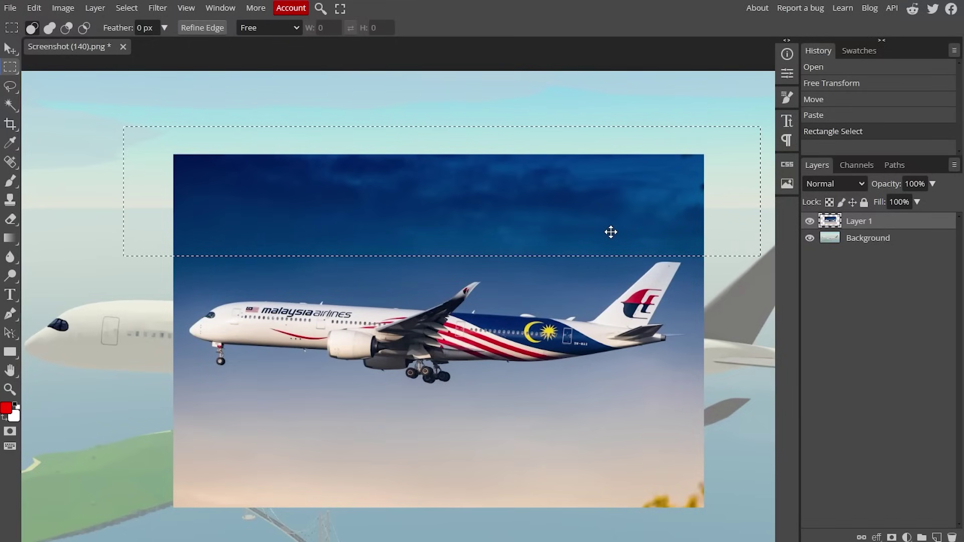
pyautogui.press('Delete')
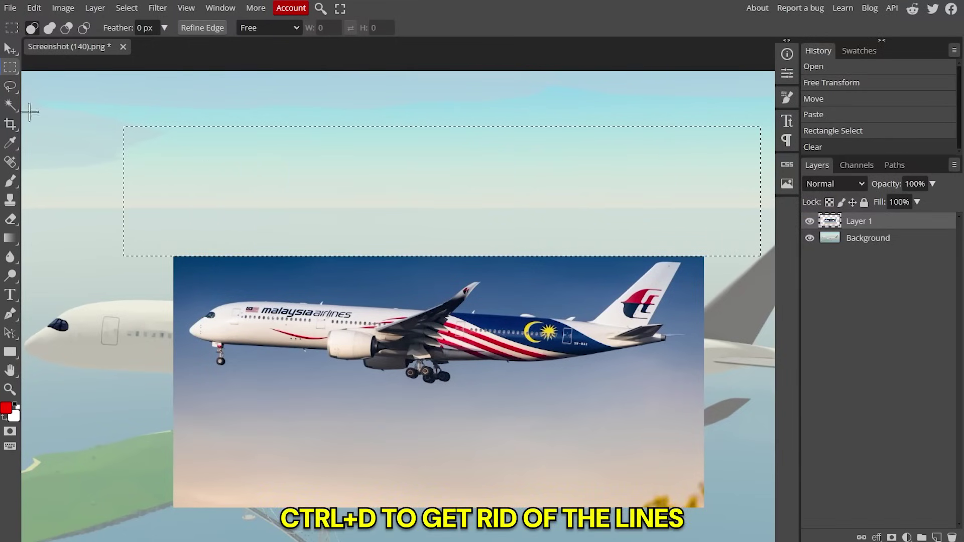
pyautogui.hotkey('ctrl', 'd')
# Step: Clear the strip of sky below the airliner's landing gear on Layer 1 with Rectangle Select and deselect
pyautogui.scroll(-3, 397, 215)
pyautogui.scroll(3, 418, 322)
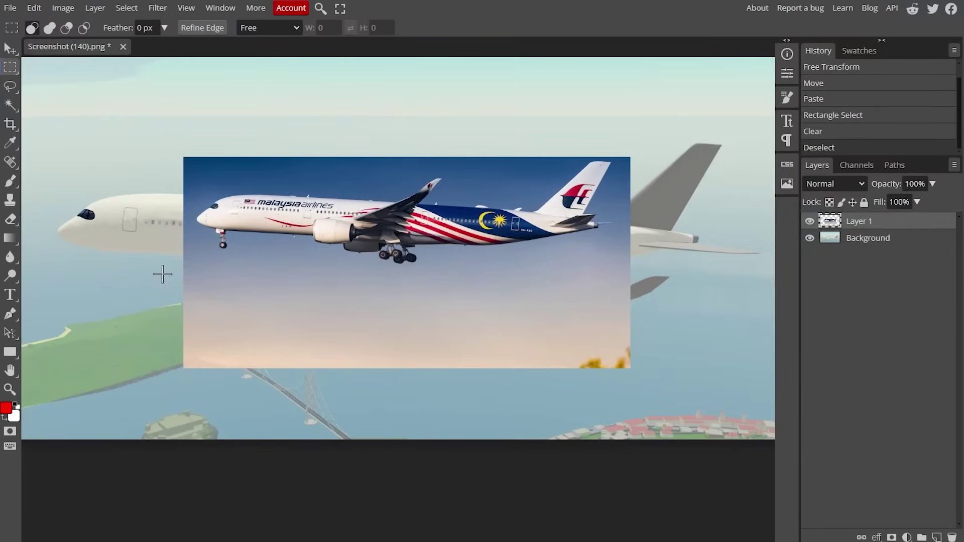
pyautogui.moveTo(163, 261); pyautogui.dragTo(661, 379)
pyautogui.hotkey('ctrl', 'd')
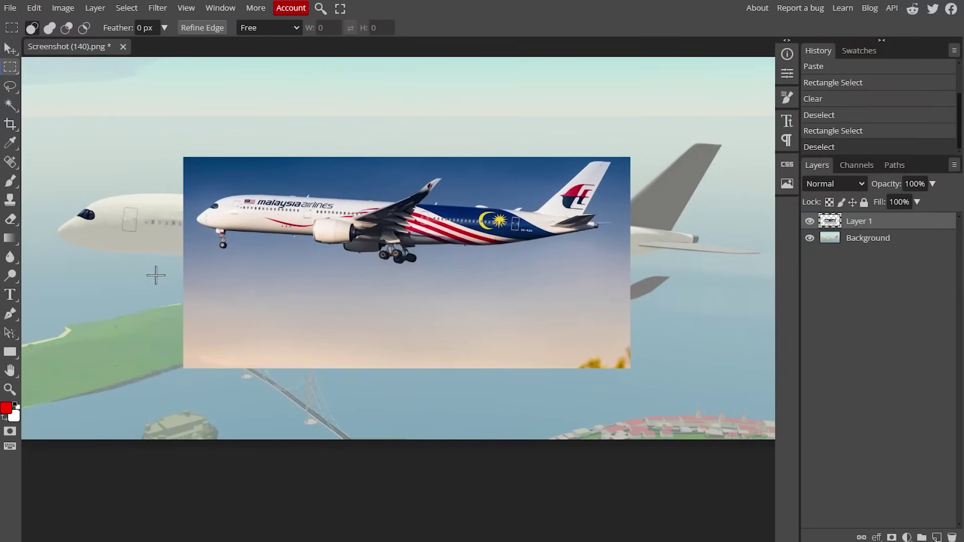
pyautogui.moveTo(159, 266); pyautogui.dragTo(708, 387)
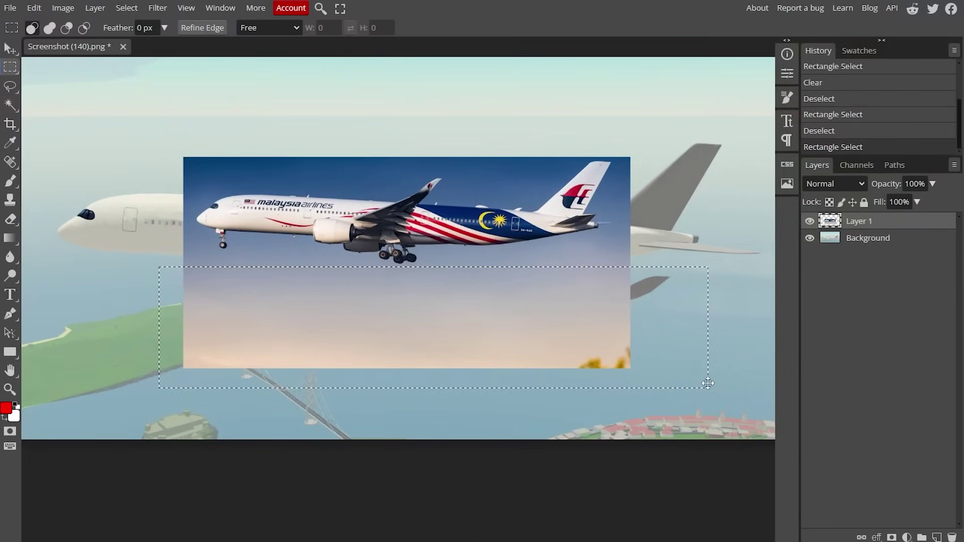
pyautogui.press('Delete')
pyautogui.hotkey('ctrl', 'd')
# Step: Move the cropped A350 photo on Layer 1 up into the sky above the blank aircraft
pyautogui.scroll(-3, 656, 371)
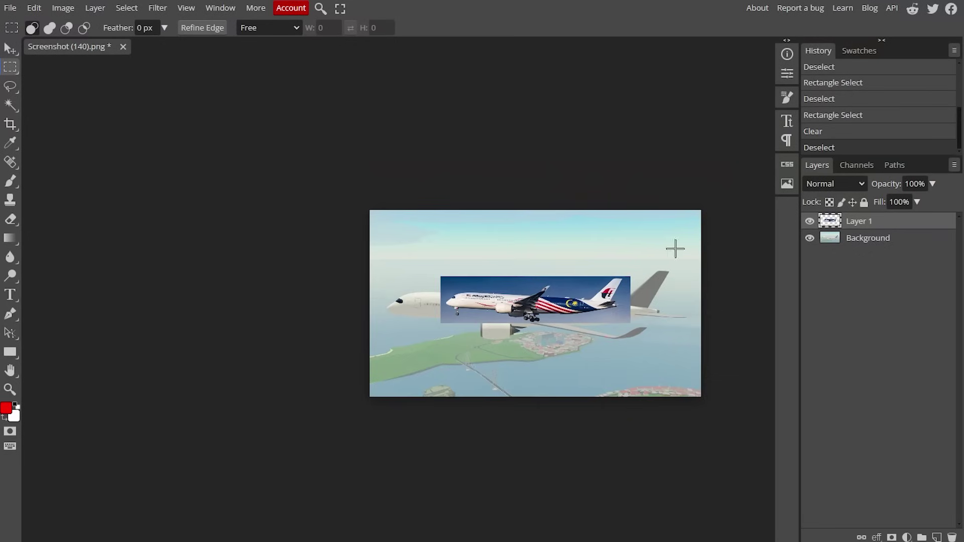
pyautogui.scroll(3, 693, 243)
pyautogui.scroll(-3, 432, 449)
pyautogui.scroll(3, 312, 474)
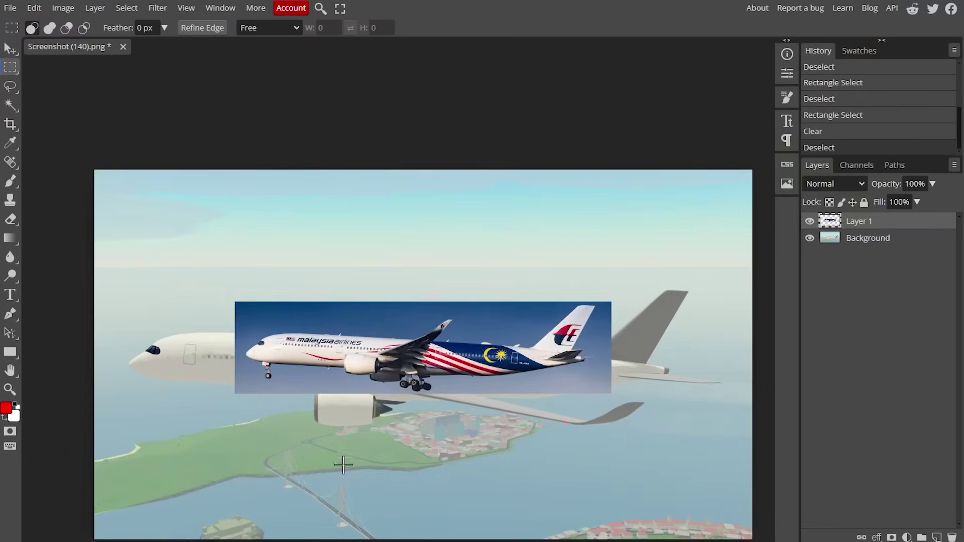
pyautogui.scroll(2, 425, 385)
pyautogui.press('v')
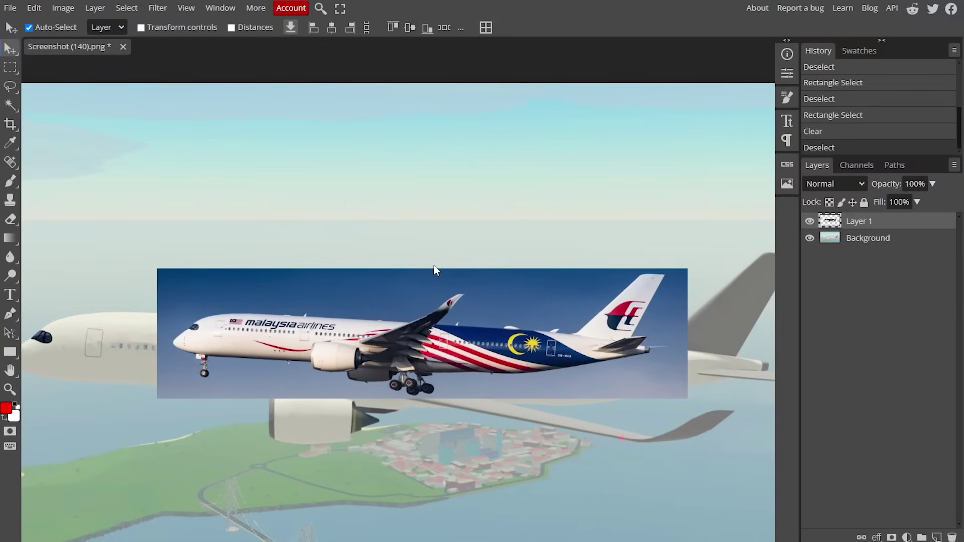
pyautogui.hotkey('ctrl', 't')
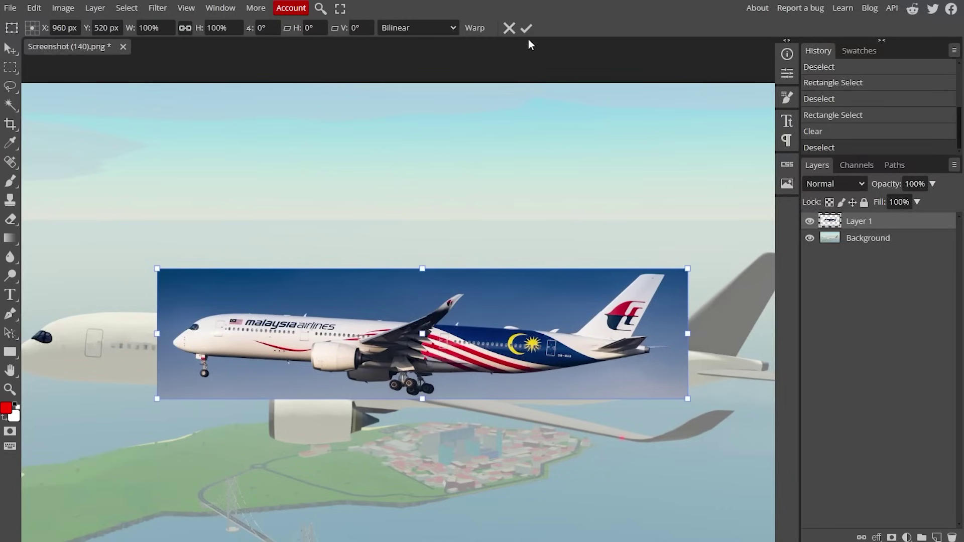
pyautogui.click(510, 29)
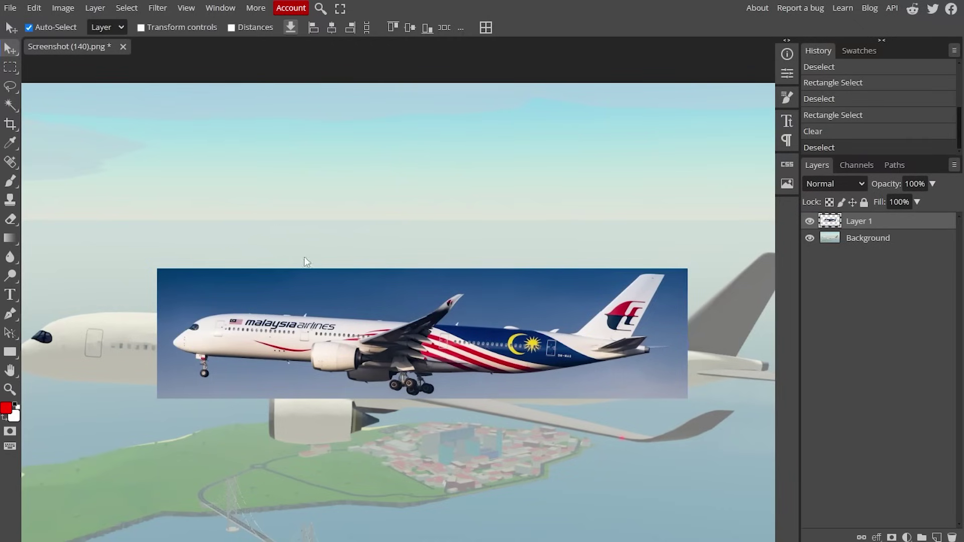
pyautogui.moveTo(476, 323); pyautogui.dragTo(387, 159)
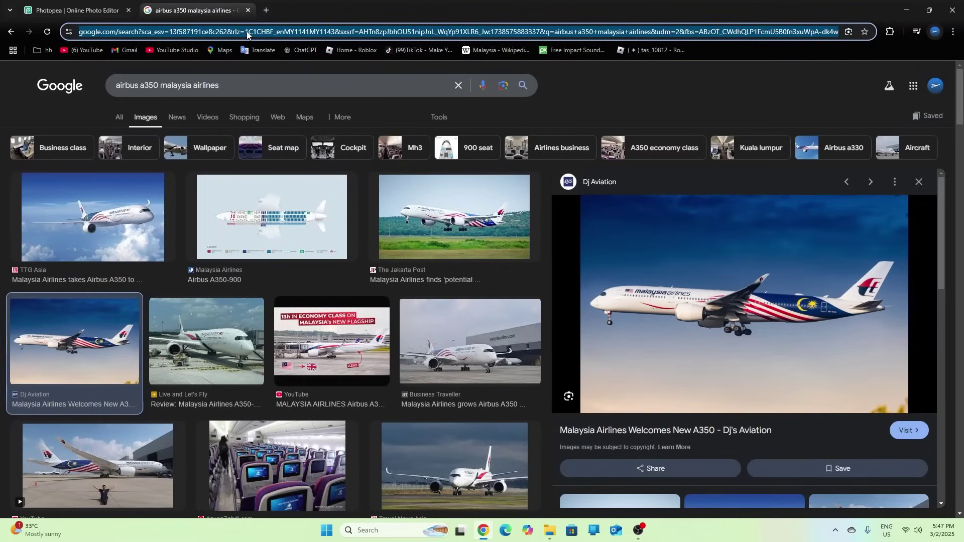
# Step: Load the Wikipedia article en.wikipedia.org/wiki/Malaysia_Airlines in the image search tab
pyautogui.write('e')
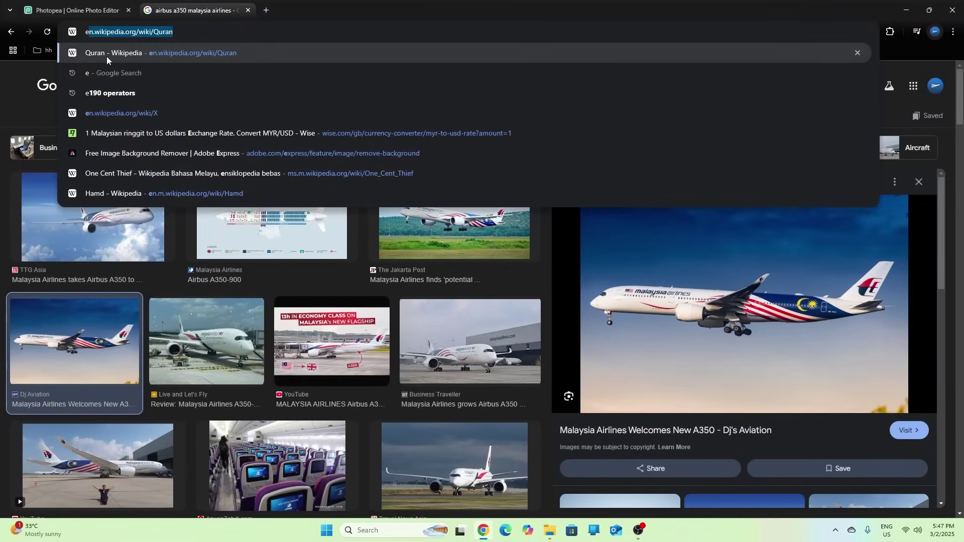
pyautogui.doubleClick(173, 33)
pyautogui.write('Malasi')
pyautogui.press('BackSpace')
pyautogui.press('BackSpace')
pyautogui.write('ysi')
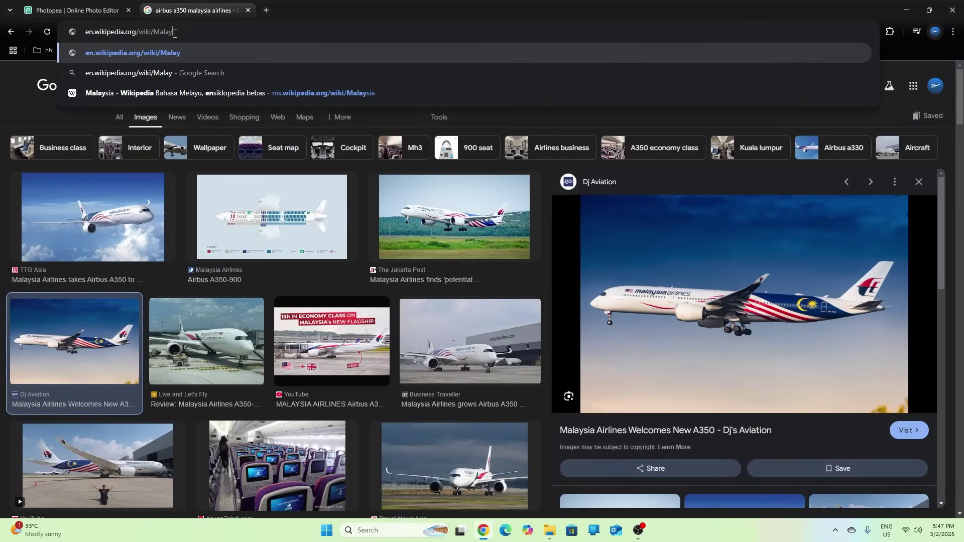
pyautogui.write('a_Airlines')
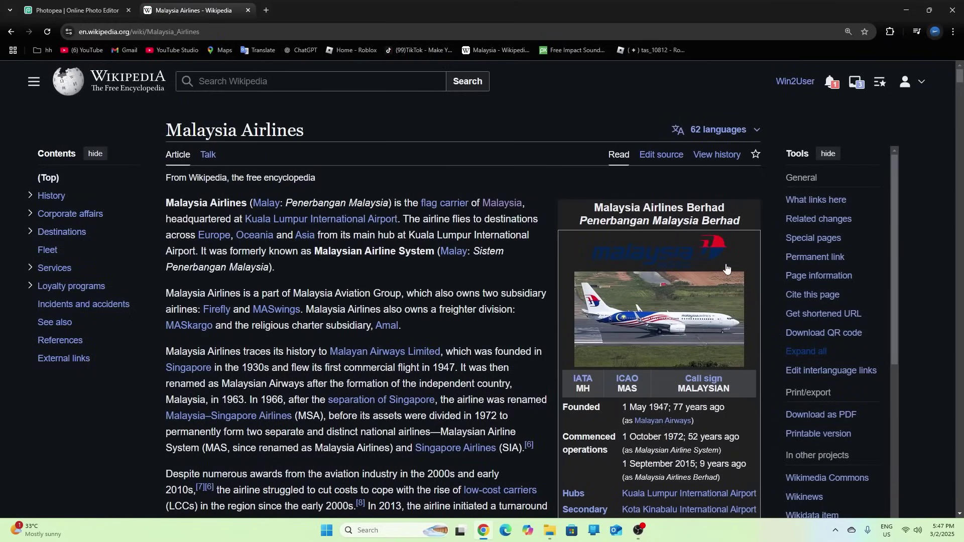
# Step: Open the Malaysia Airlines logo from the article's infobox and copy the image
pyautogui.click(666, 253)
pyautogui.rightClick(490, 255)
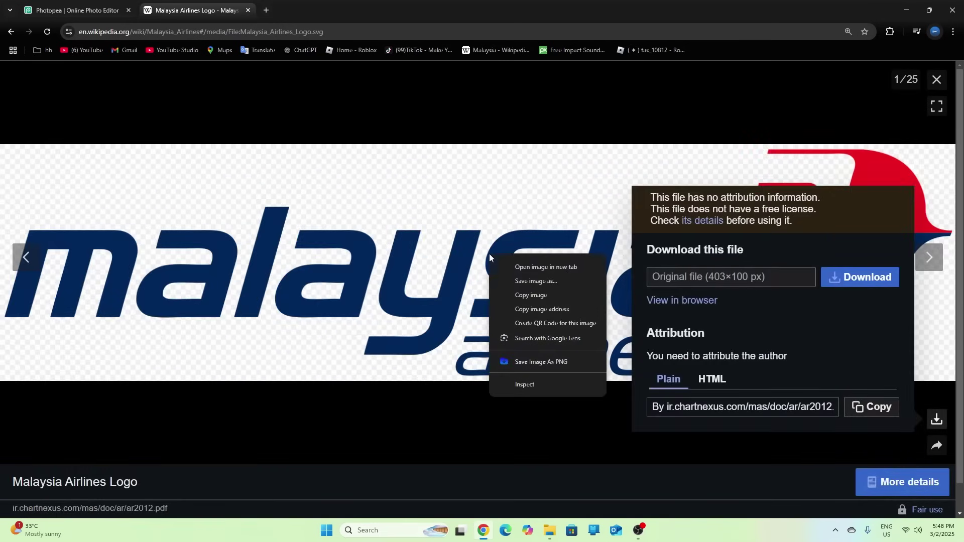
pyautogui.click(533, 297)
# Step: Switch to Photopea and paste the copied Malaysia Airlines logo into Screenshot (140).png as a new layer
pyautogui.click(75, 10)
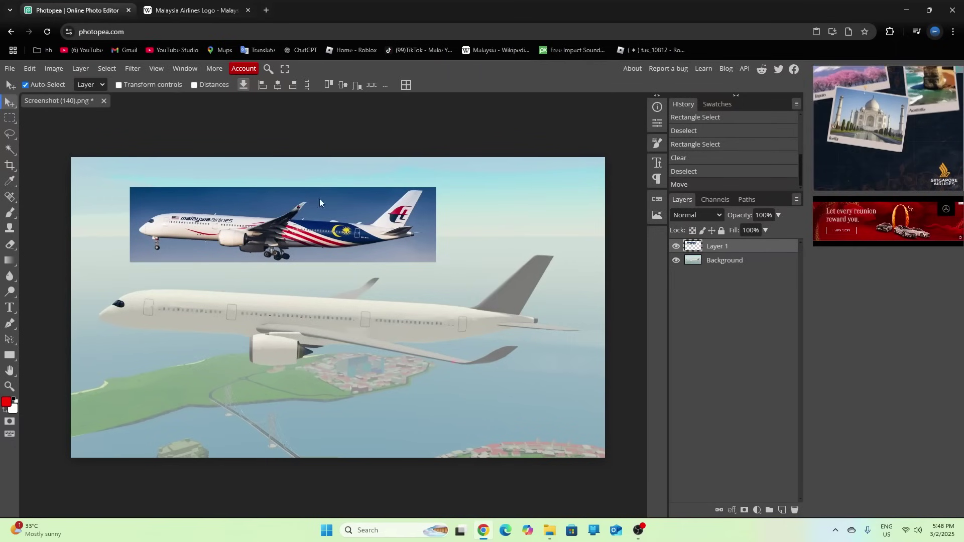
pyautogui.hotkey('ctrl', 'v')
pyautogui.scroll(-2, 453, 281)
pyautogui.scroll(1, 379, 342)
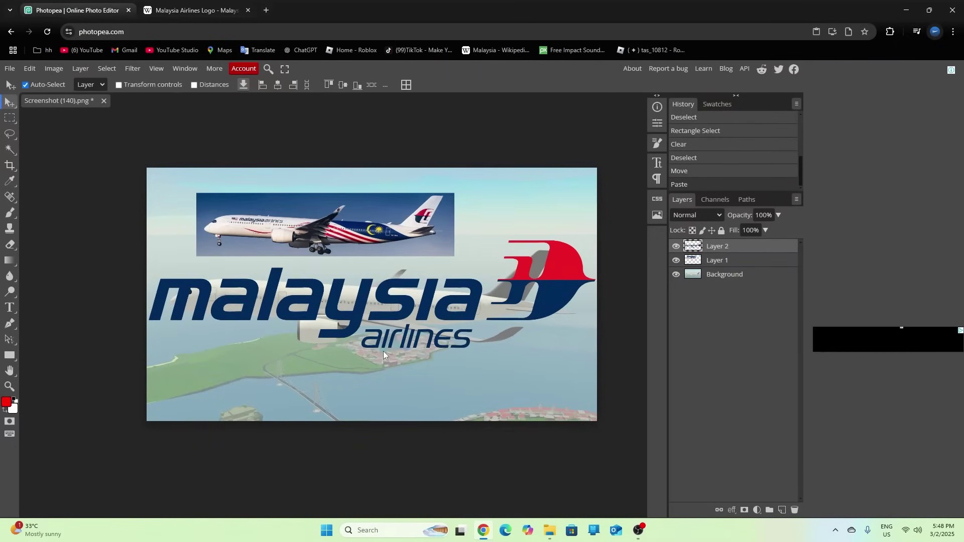
pyautogui.scroll(1, 381, 347)
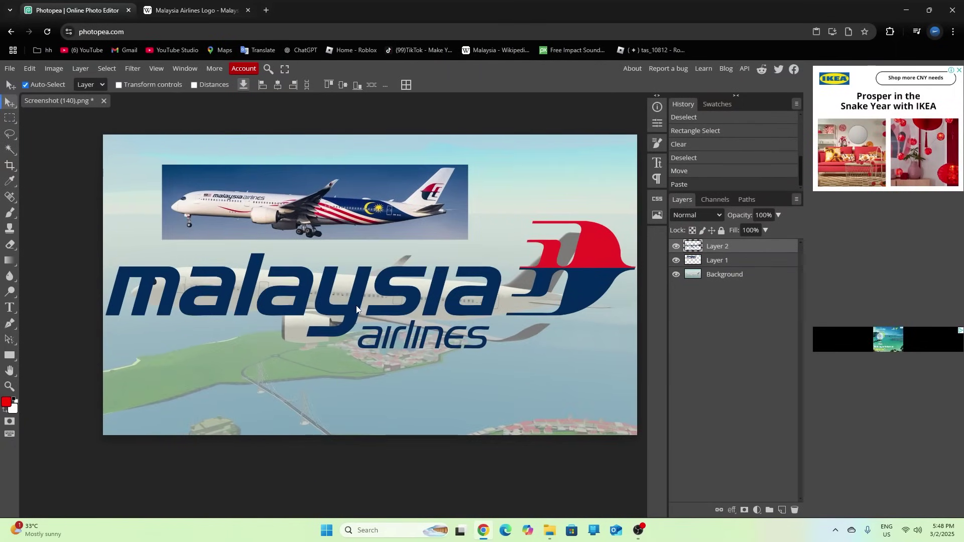
pyautogui.moveTo(351, 310)
pyautogui.mouseDown()
pyautogui.moveTo(369, 322)
pyautogui.moveTo(356, 306)
pyautogui.mouseUp()
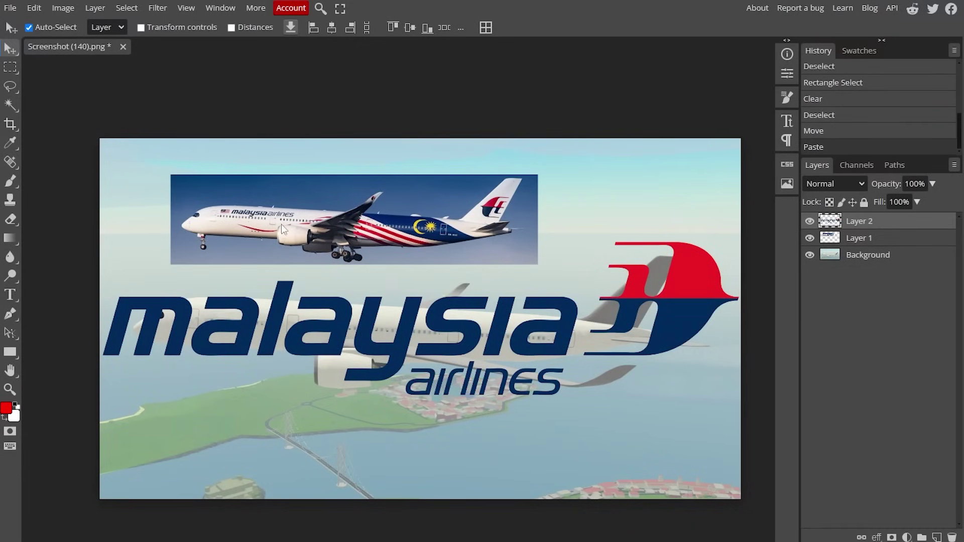
# Step: Clear the Magic Wand selection inside the logo's first "a" on Layer 2, and scale the logo down below the blank aircraft
pyautogui.click(10, 105)
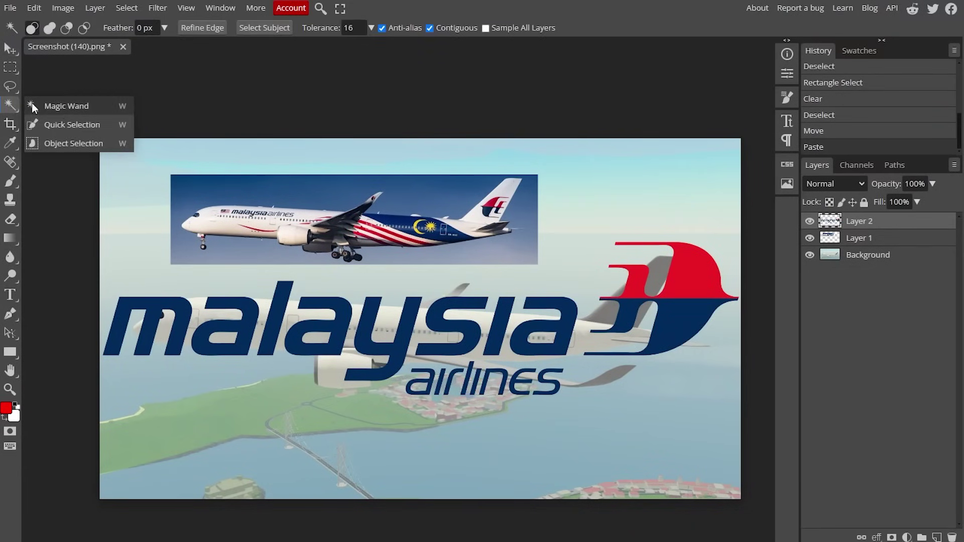
pyautogui.click(32, 106)
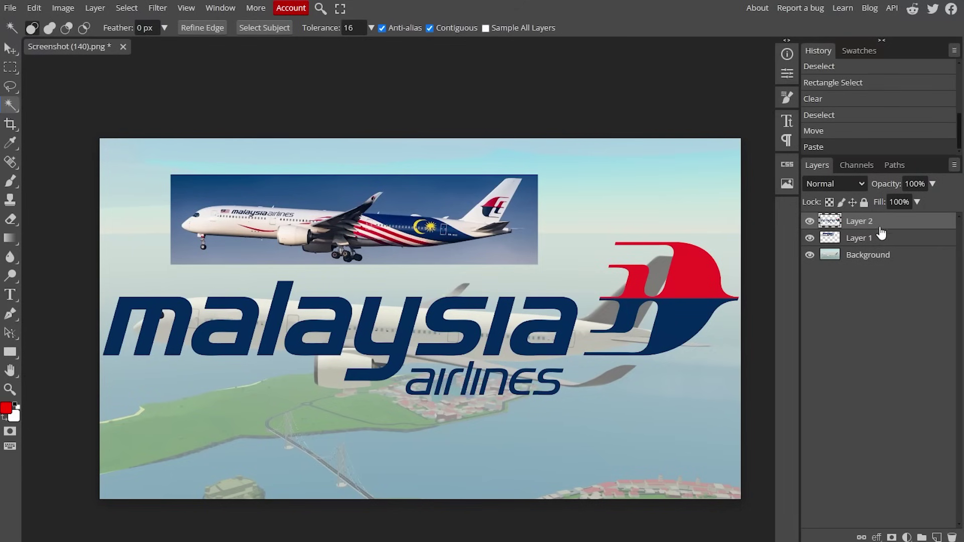
pyautogui.scroll(2, 101, 308)
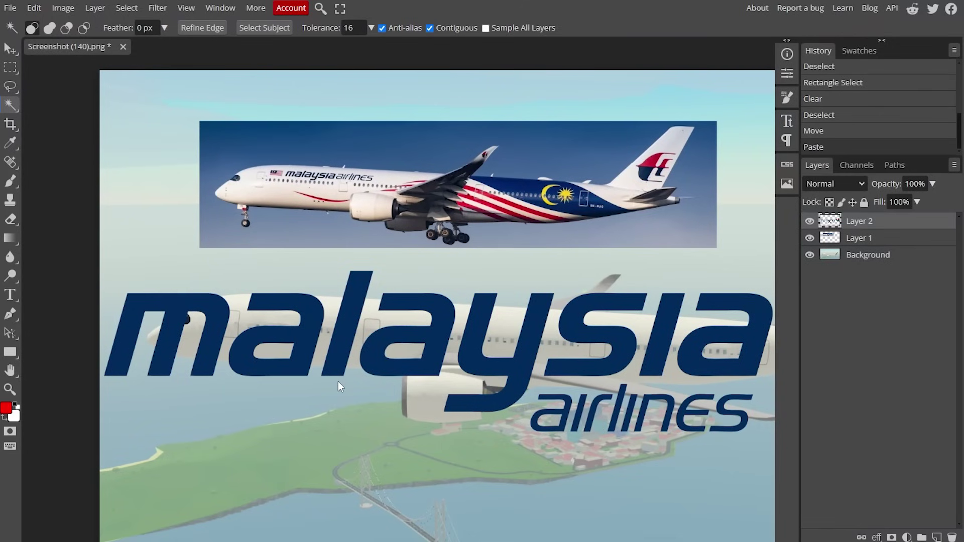
pyautogui.scroll(6, 339, 382)
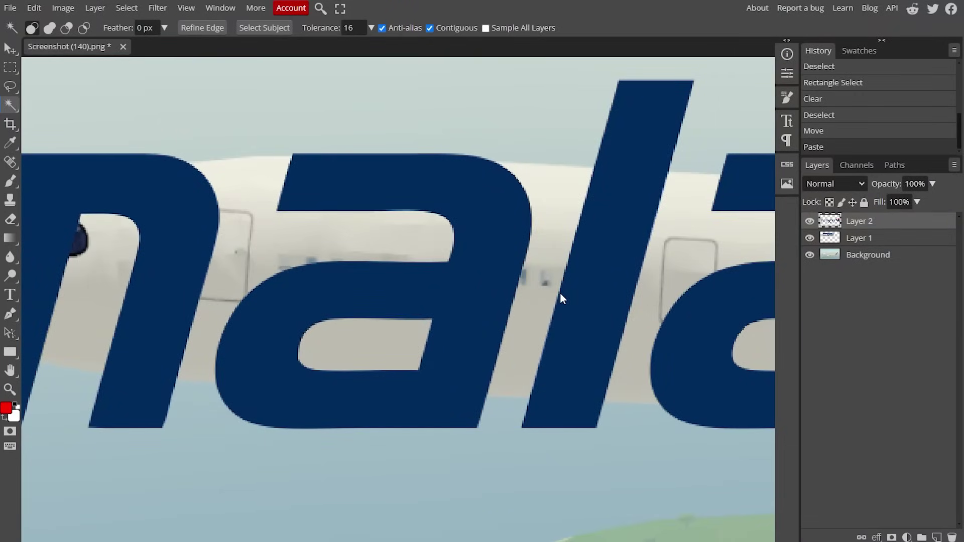
pyautogui.scroll(1, 369, 344)
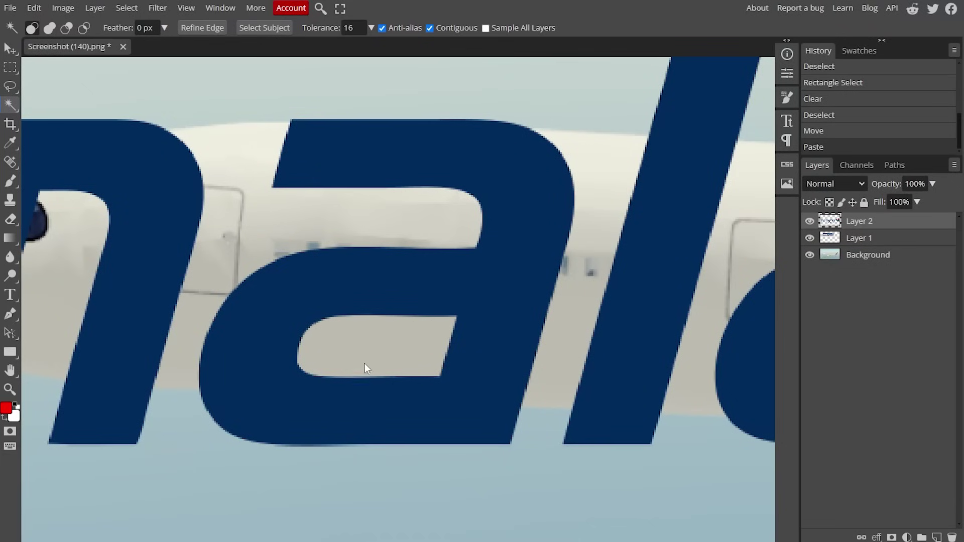
pyautogui.click(379, 342)
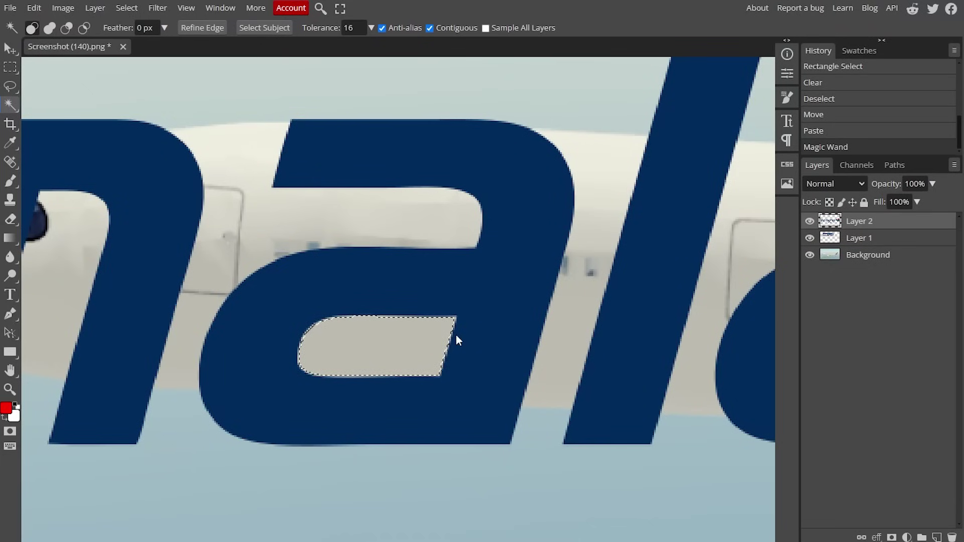
pyautogui.press('Delete')
pyautogui.press('Delete')
pyautogui.press('Delete')
pyautogui.press('Delete')
pyautogui.press('Delete')
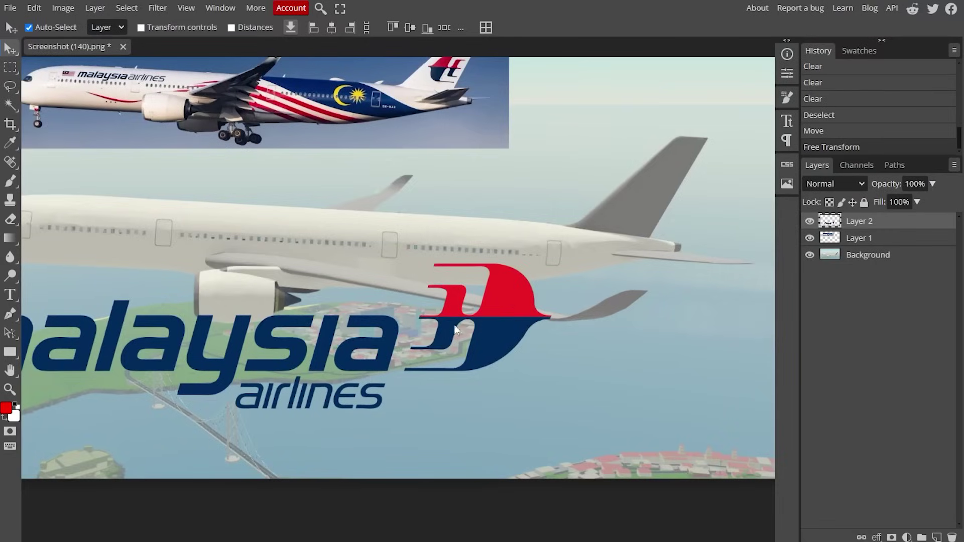
# Step: Try the Malaysia Airlines logo over the fuselage and move it back below the aircraft
pyautogui.scroll(1, 312, 320)
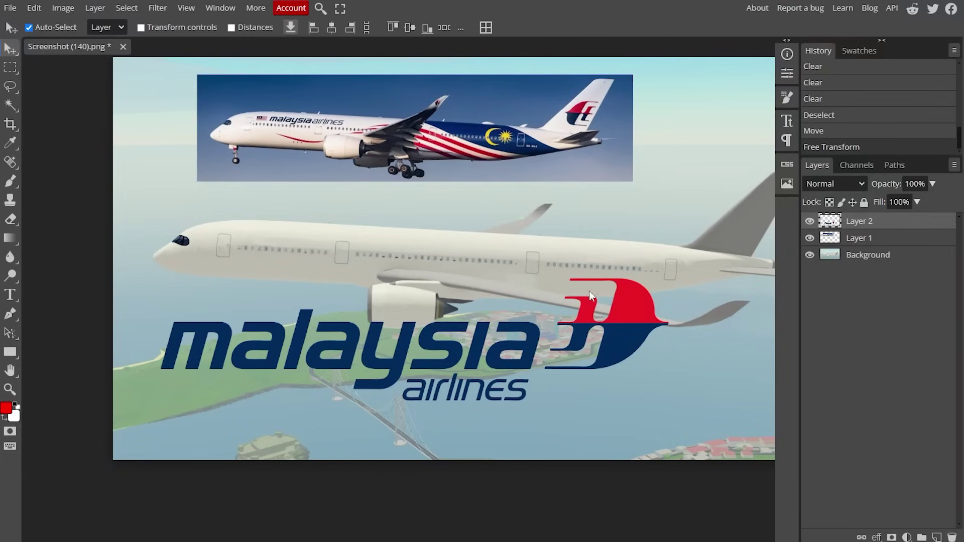
pyautogui.scroll(-3, 585, 296)
pyautogui.scroll(3, 637, 313)
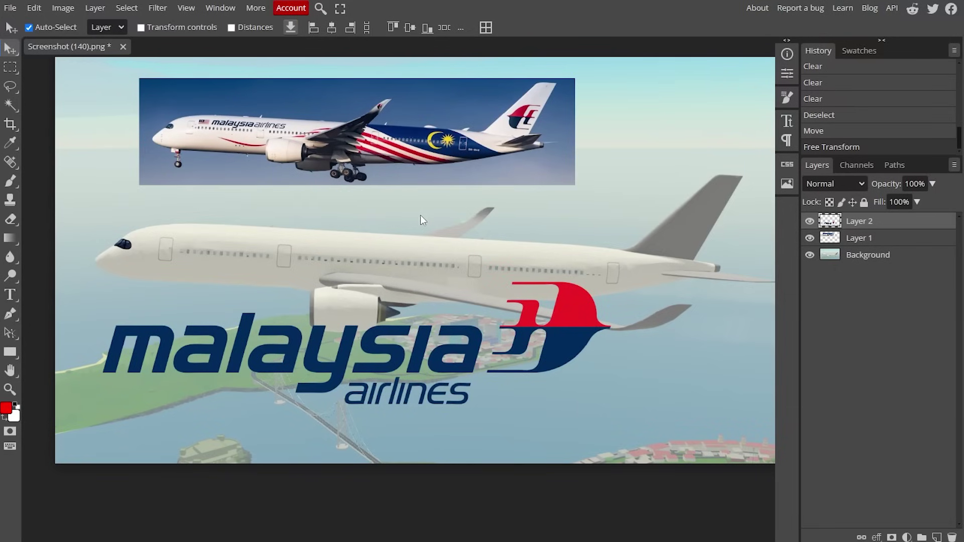
pyautogui.moveTo(596, 344); pyautogui.dragTo(568, 234)
pyautogui.scroll(-5, 568, 227)
pyautogui.scroll(4, 538, 200)
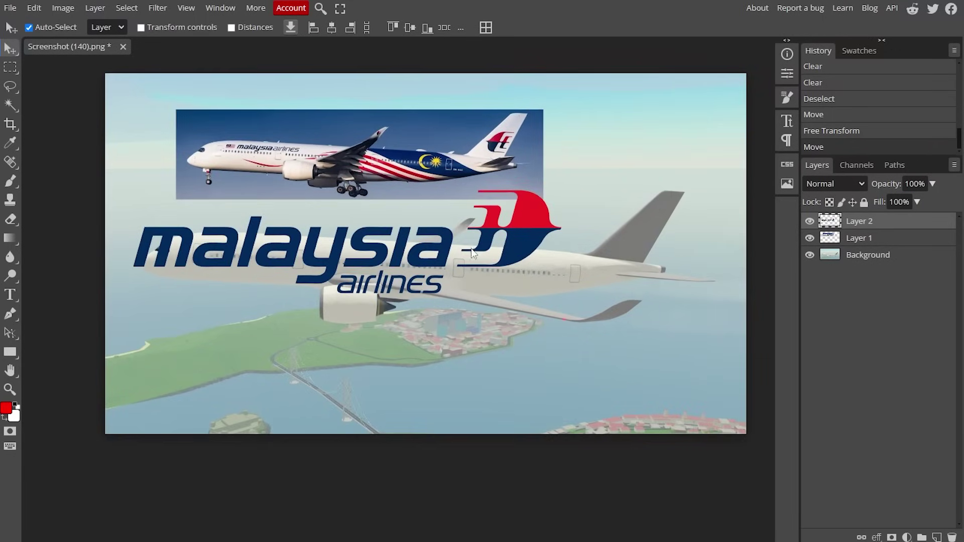
pyautogui.moveTo(447, 260); pyautogui.dragTo(447, 350)
pyautogui.scroll(2, 499, 349)
pyautogui.scroll(-1, 285, 174)
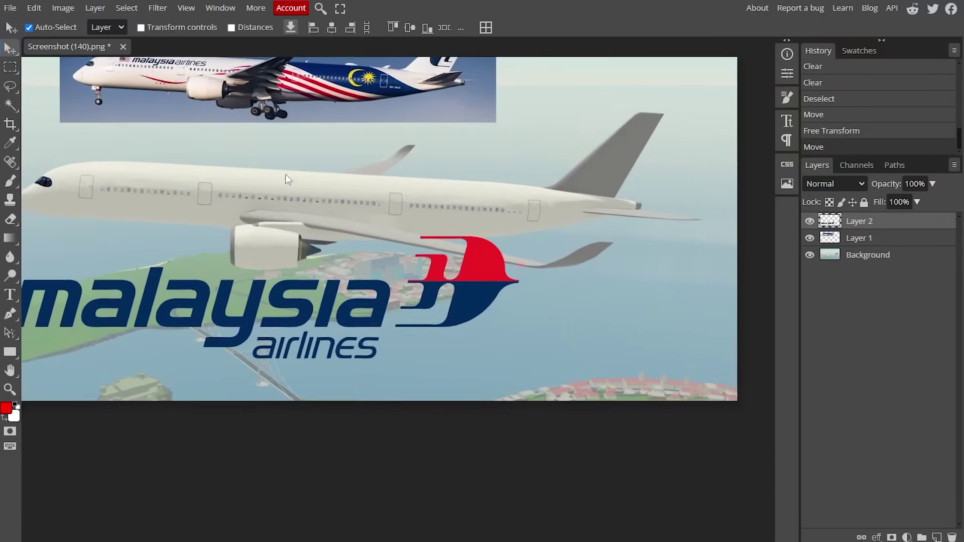
# Step: Outline the red and blue emblem on Layer 2 with the Polygonal Lasso and copy it to a new layer
pyautogui.click(12, 87)
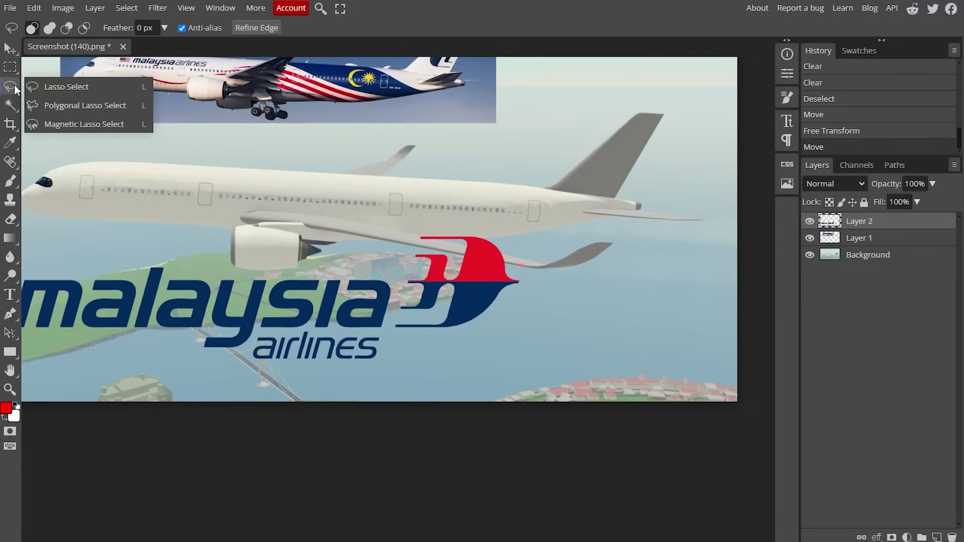
pyautogui.click(75, 105)
pyautogui.scroll(-3, 555, 291)
pyautogui.scroll(2, 421, 277)
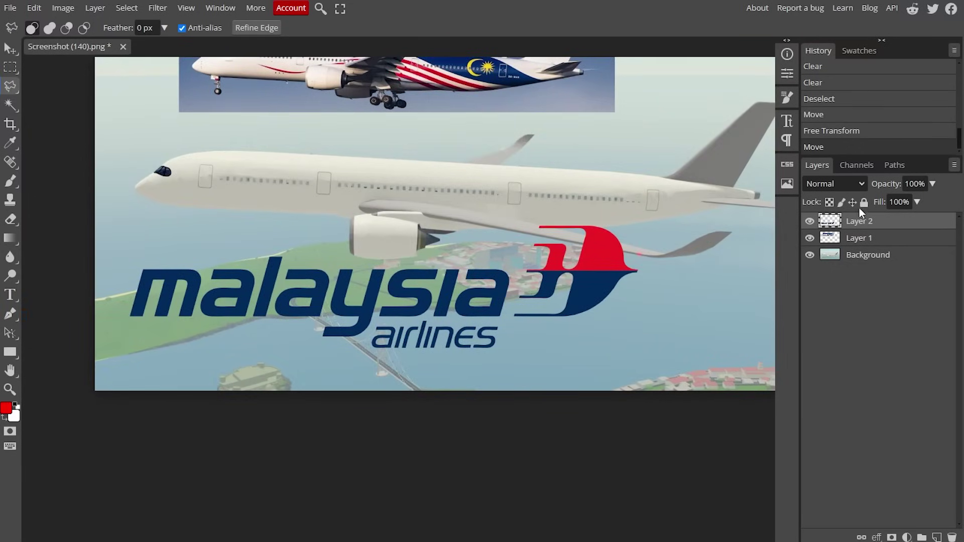
pyautogui.scroll(-1, 259, 232)
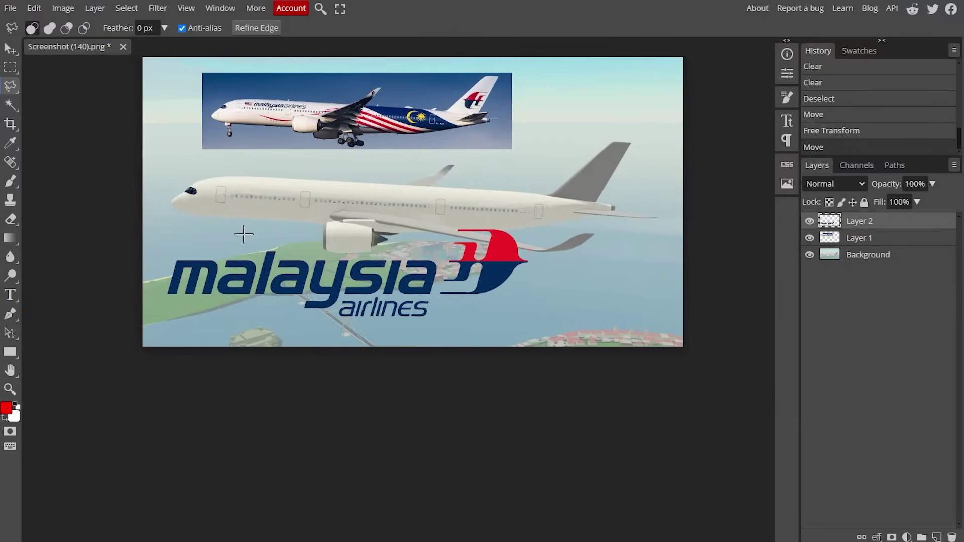
pyautogui.scroll(2, 453, 265)
pyautogui.scroll(1, 453, 265)
pyautogui.click(409, 170)
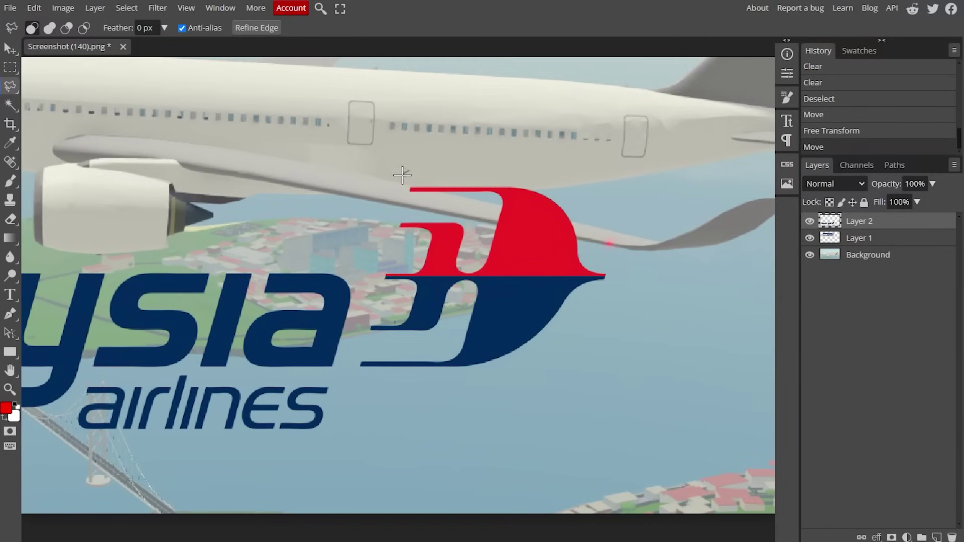
pyautogui.click(391, 184)
pyautogui.click(335, 399)
pyautogui.click(601, 373)
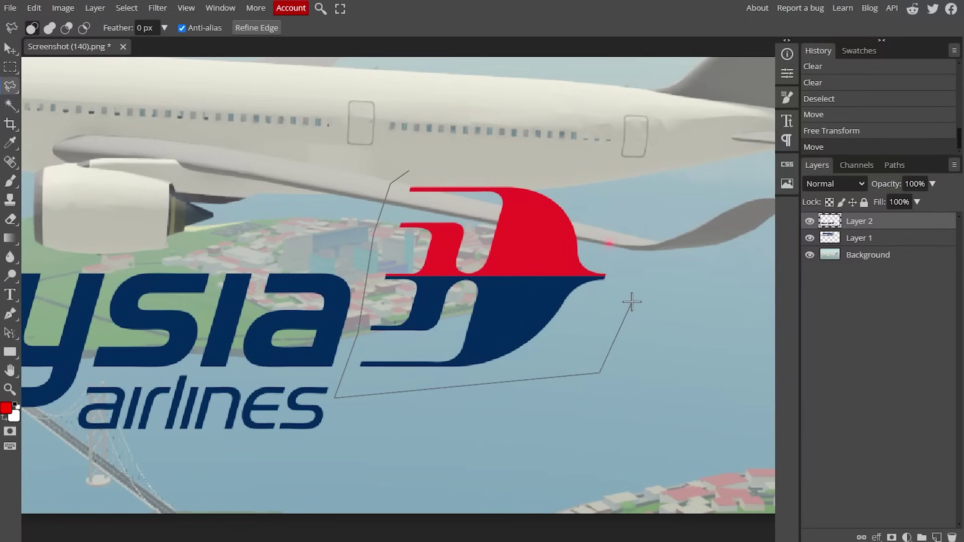
pyautogui.click(632, 302)
pyautogui.click(618, 186)
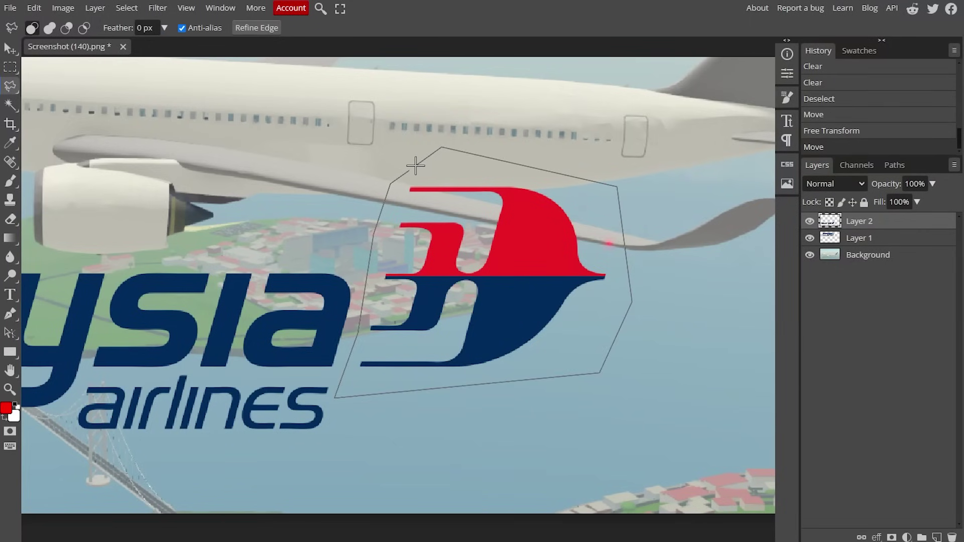
pyautogui.doubleClick(412, 167)
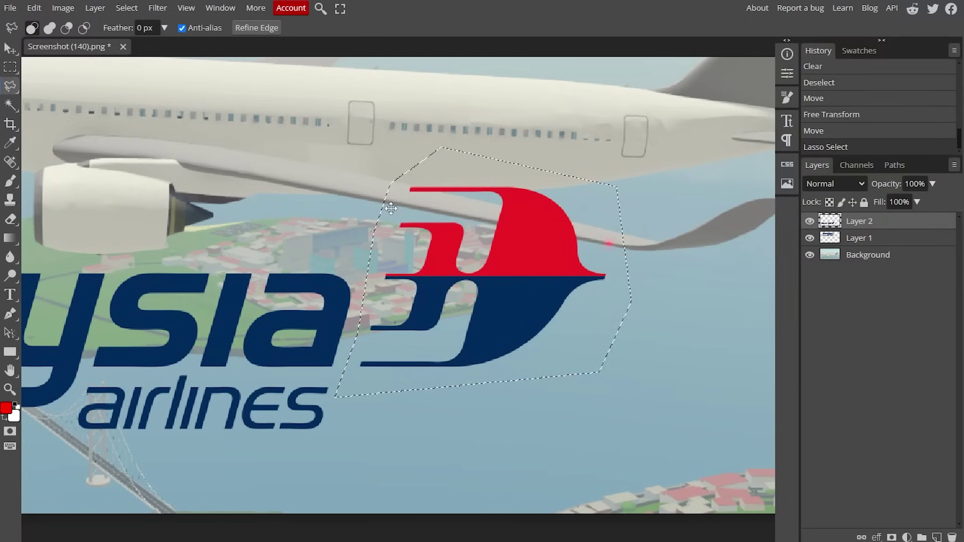
pyautogui.scroll(-1, 427, 185)
pyautogui.scroll(2, 645, 218)
pyautogui.hotkey('ctrl', 'j')
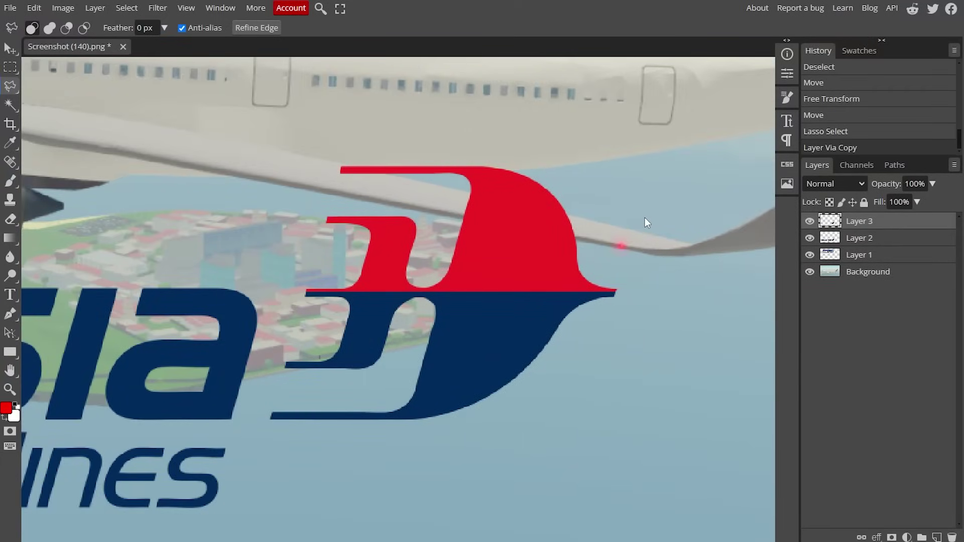
# Step: Move the copied emblem on Layer 3 up into the sky beside the reference photo
pyautogui.click(844, 240)
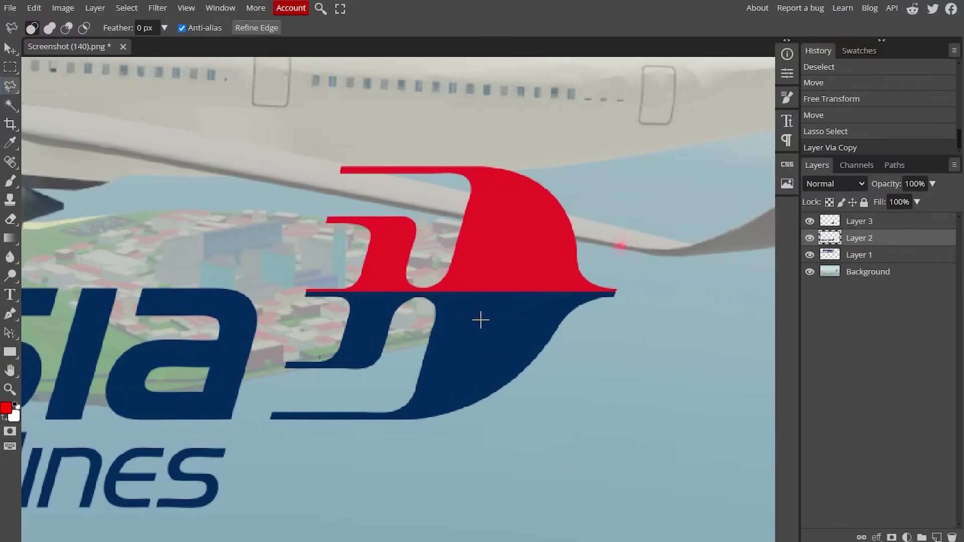
pyautogui.scroll(-3, 481, 320)
pyautogui.press('v')
pyautogui.moveTo(477, 286); pyautogui.dragTo(478, 220)
pyautogui.hotkey('ctrl', 'z')
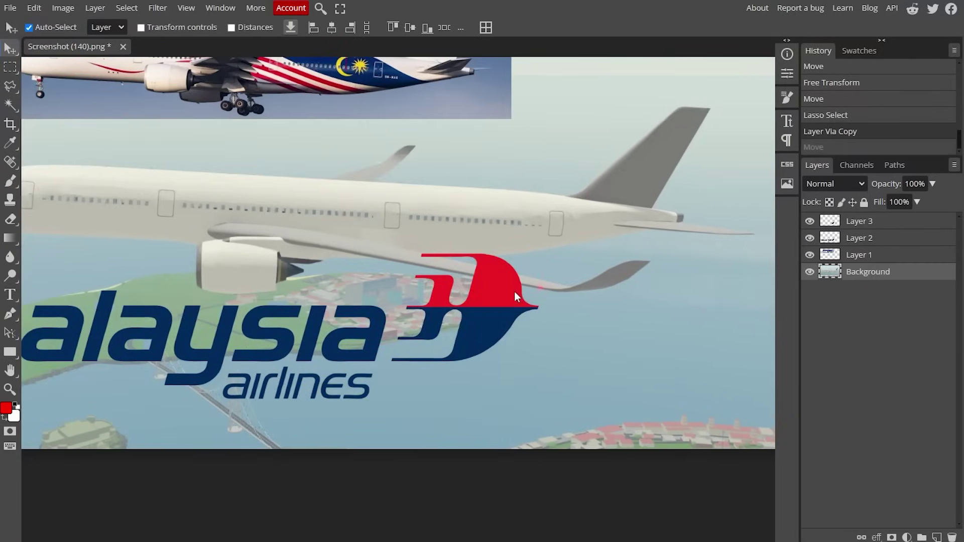
pyautogui.moveTo(514, 291); pyautogui.dragTo(683, 145)
pyautogui.scroll(-3, 686, 146)
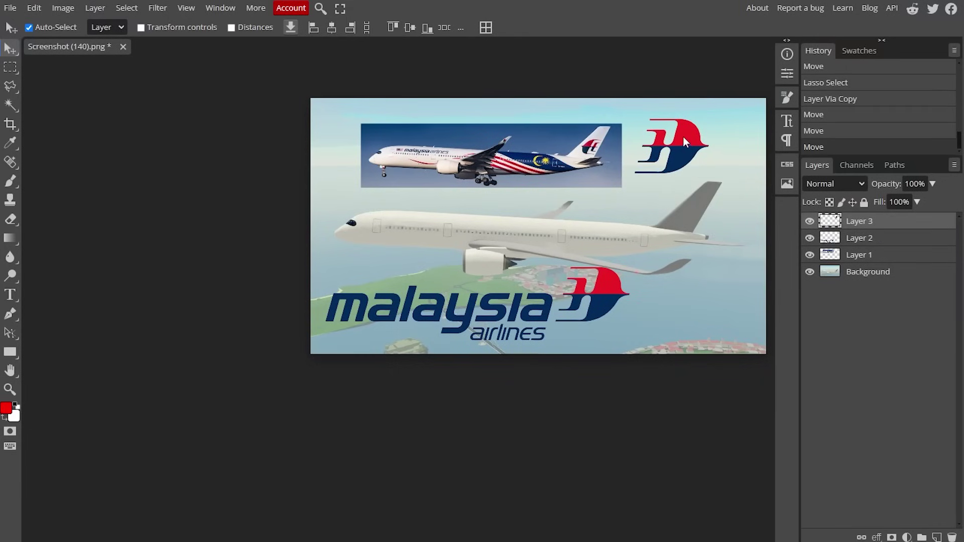
# Step: Rename the emblem's layer, Layer 3, as Logo
pyautogui.doubleClick(863, 224)
pyautogui.write('L')
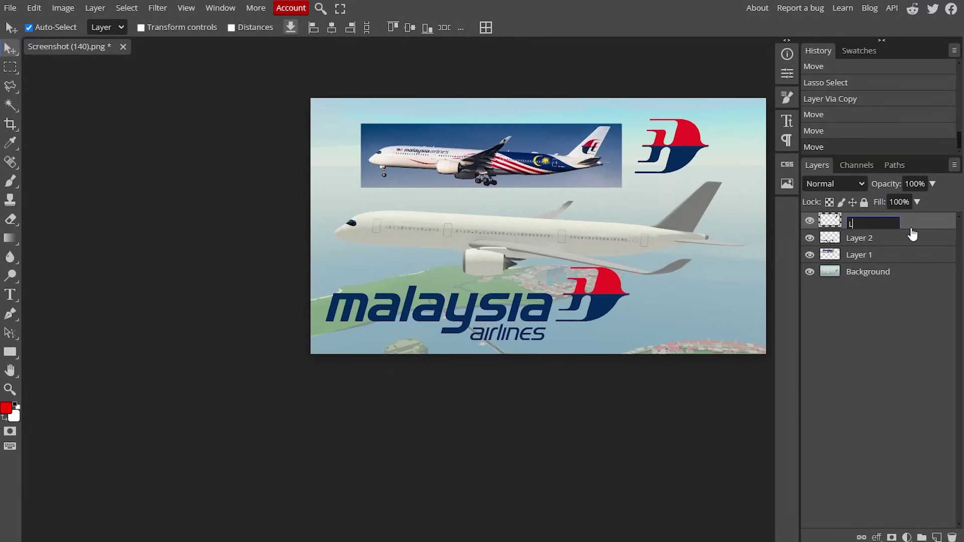
pyautogui.write('ogo')
pyautogui.press('Return')
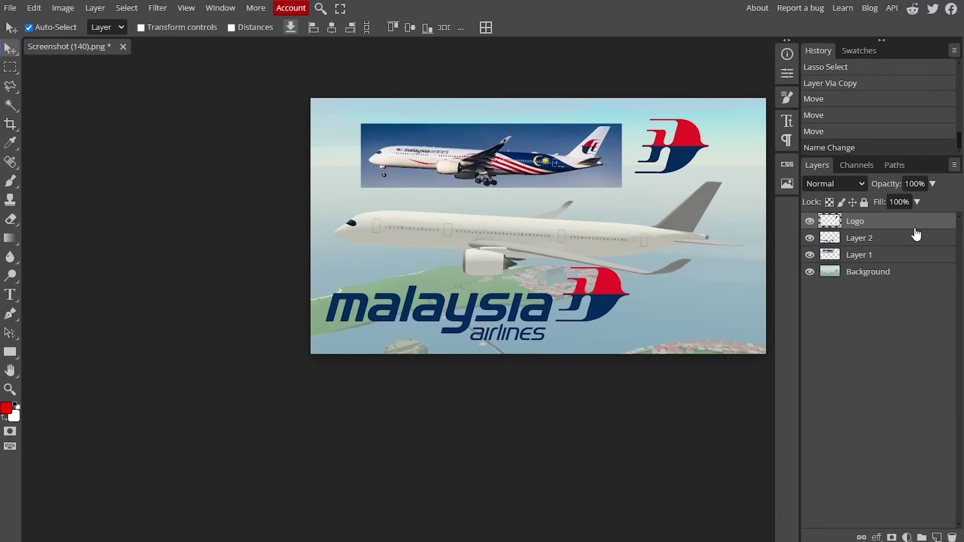
# Step: Outline the original emblem on Layer 2 with the Polygonal Lasso, clear it and deselect
pyautogui.click(892, 241)
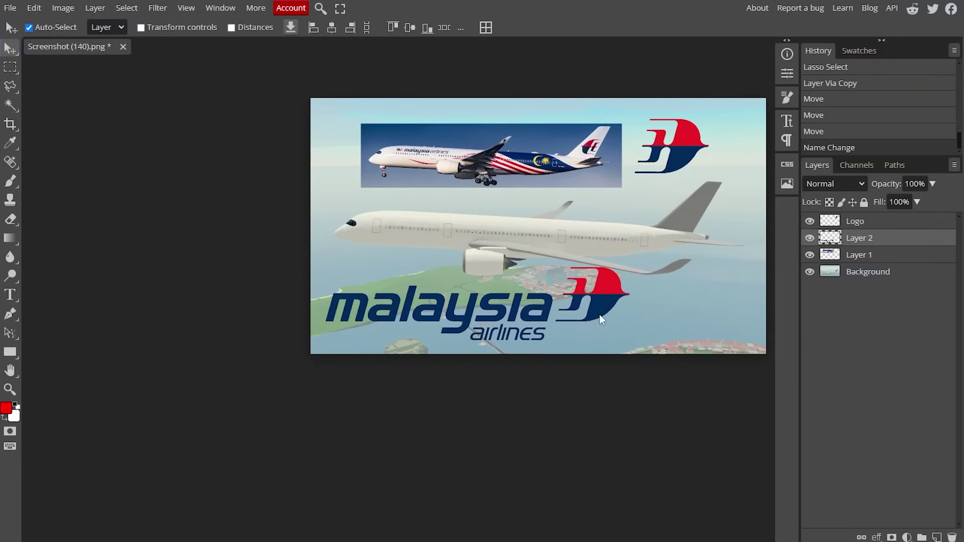
pyautogui.scroll(2, 549, 312)
pyautogui.scroll(2, 187, 151)
pyautogui.click(10, 85)
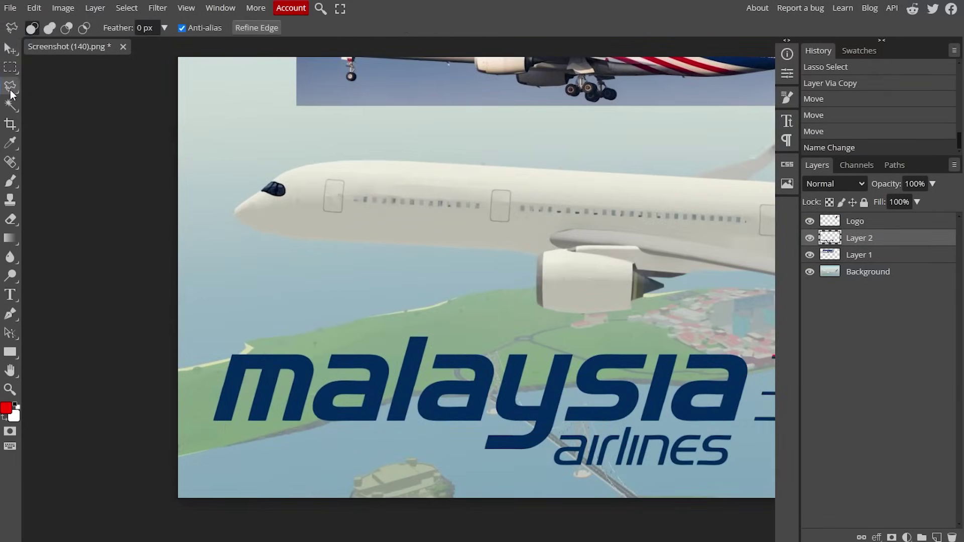
pyautogui.scroll(-3, 559, 251)
pyautogui.scroll(2, 615, 331)
pyautogui.scroll(1, 439, 206)
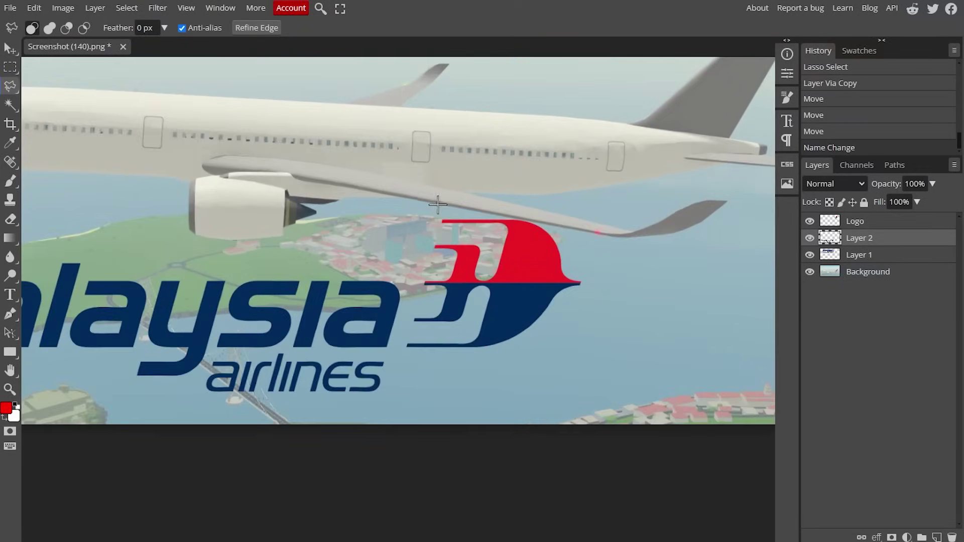
pyautogui.moveTo(439, 205)
pyautogui.mouseDown()
pyautogui.moveTo(397, 359)
pyautogui.moveTo(580, 378)
pyautogui.moveTo(616, 291)
pyautogui.moveTo(467, 202)
pyautogui.moveTo(441, 203)
pyautogui.mouseUp()
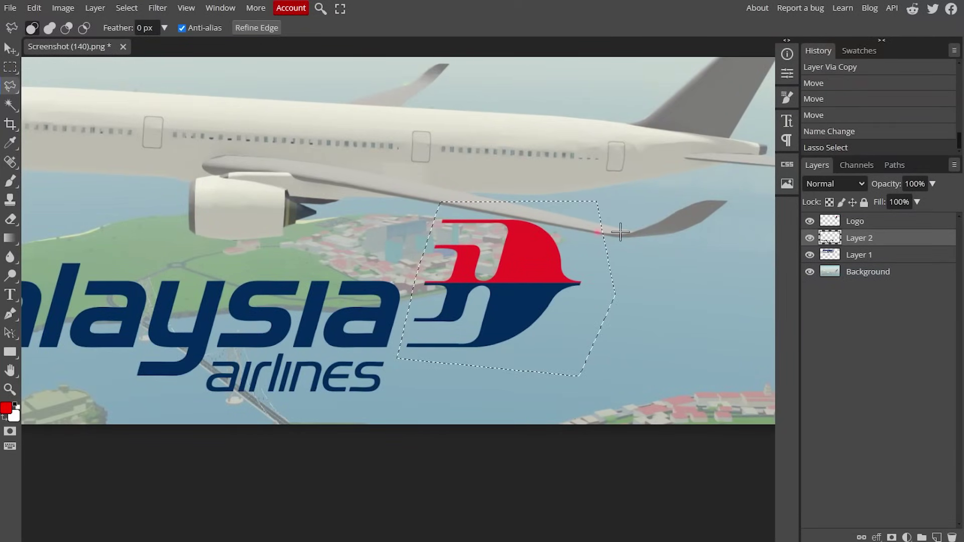
pyautogui.press('Delete')
pyautogui.hotkey('ctrl', 'd')
pyautogui.scroll(-3, 647, 254)
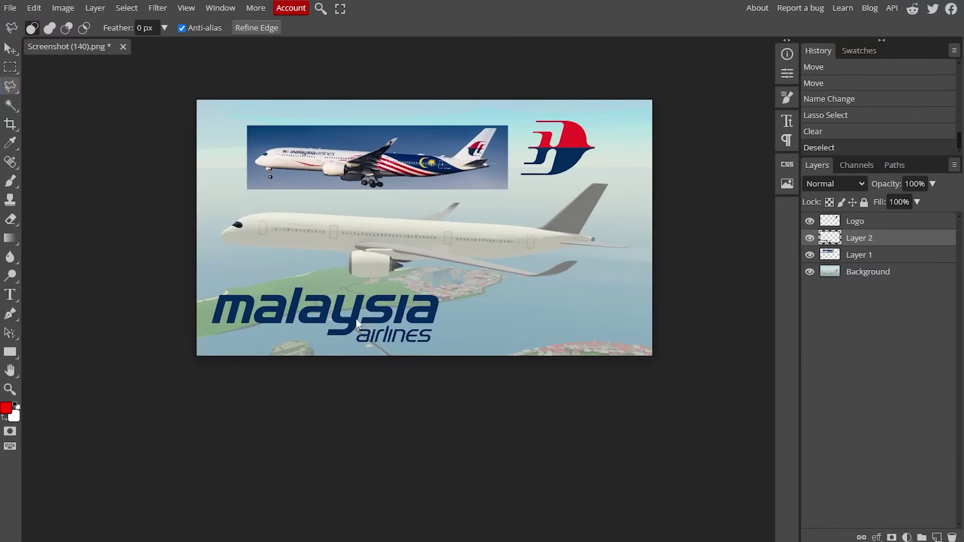
# Step: Move the remaining "malaysia airlines" wordmark up toward the aircraft's engine and rename its layer as Text
pyautogui.press('v')
pyautogui.moveTo(356, 319); pyautogui.dragTo(346, 203)
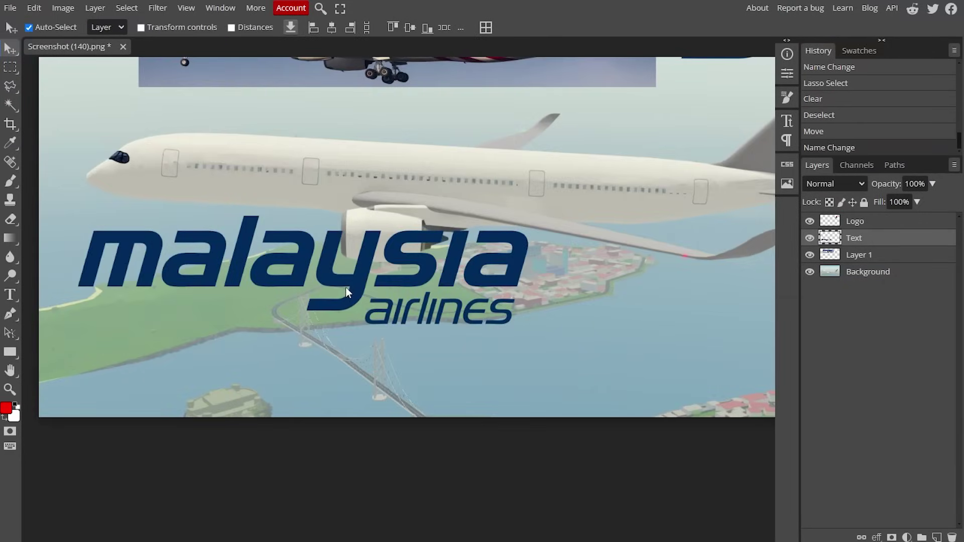
# Step: Outline the word "airlines" on the Text layer with the Polygonal Lasso and copy it to a new layer
pyautogui.scroll(-2, 347, 273)
pyautogui.scroll(3, 212, 134)
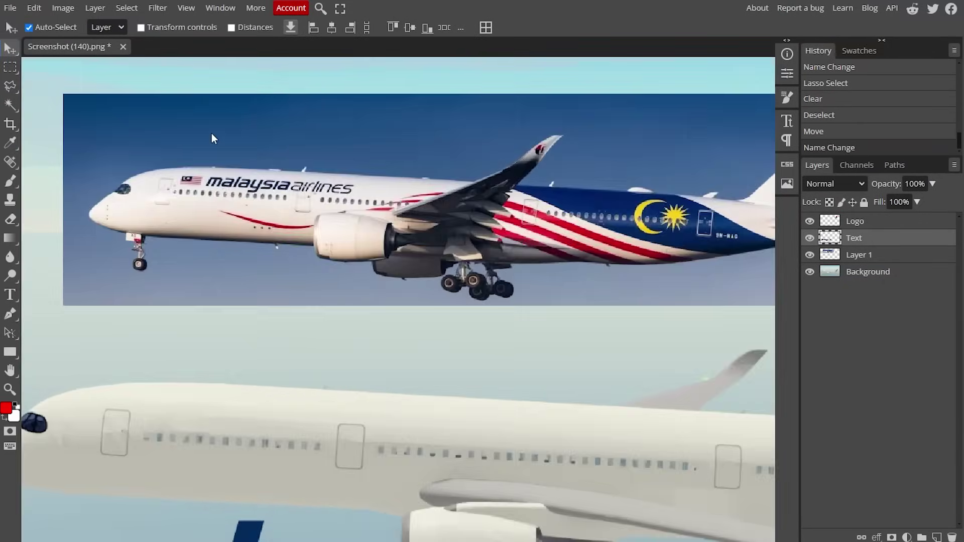
pyautogui.scroll(2, 212, 134)
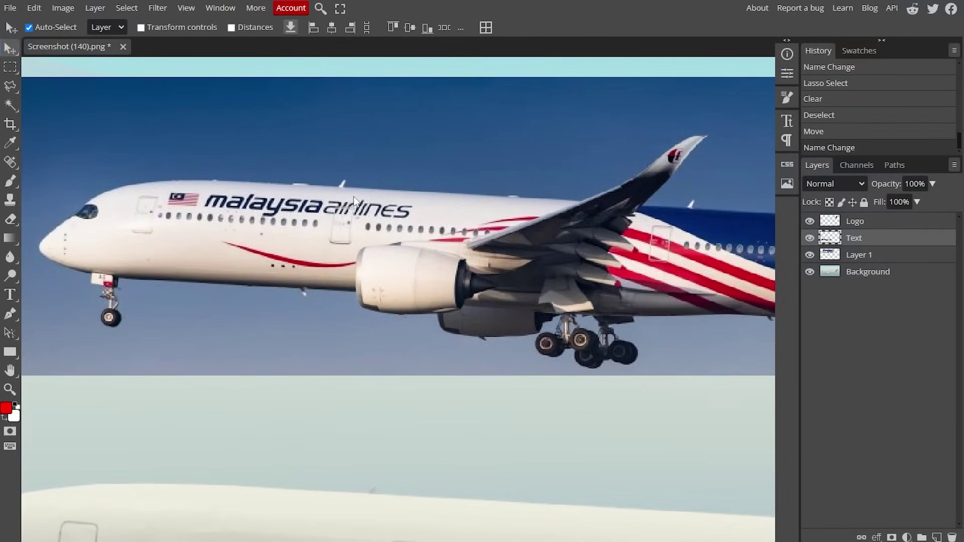
pyautogui.scroll(-3, 353, 197)
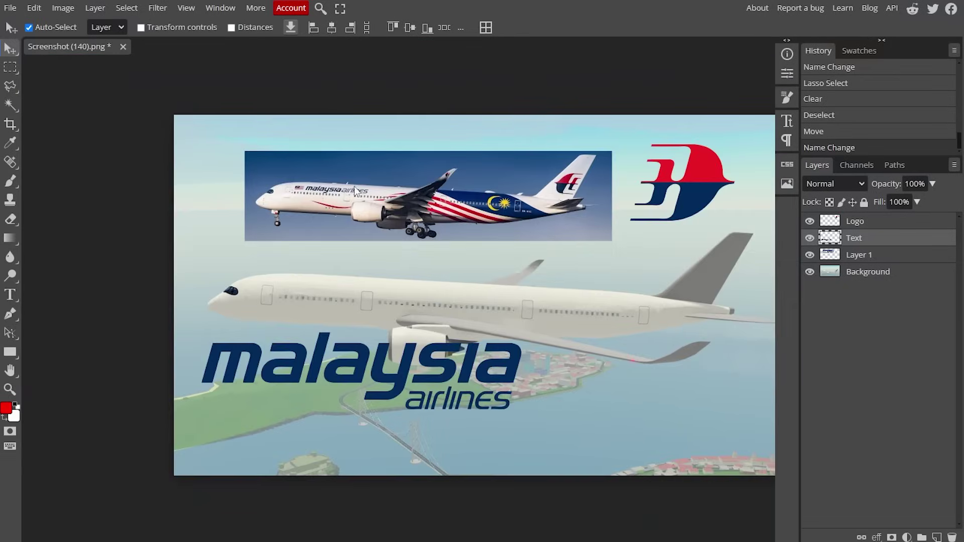
pyautogui.scroll(3, 471, 401)
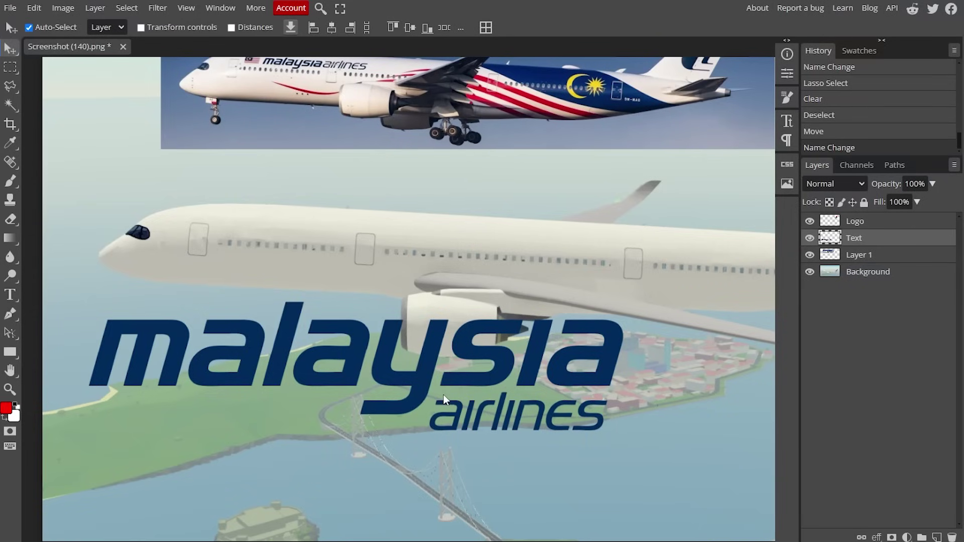
pyautogui.scroll(2, 444, 394)
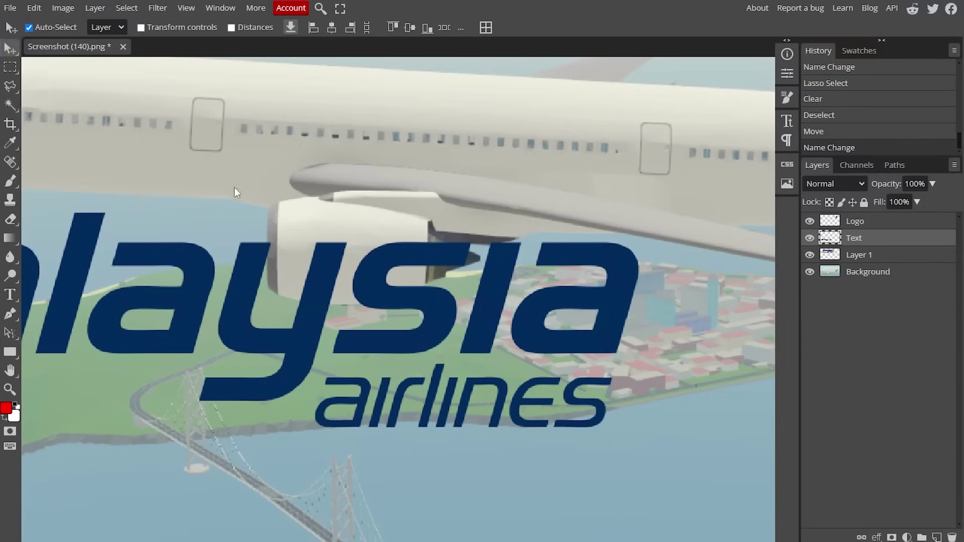
pyautogui.click(14, 86)
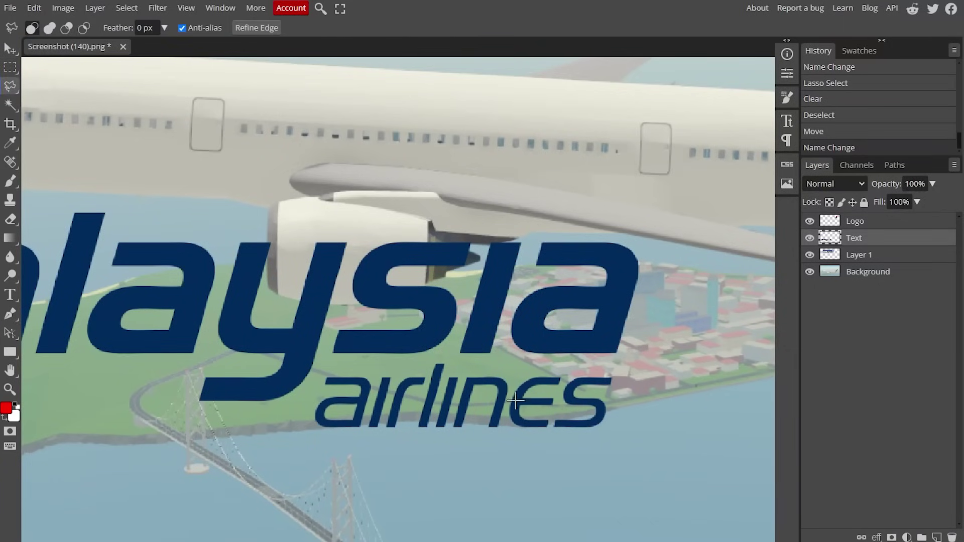
pyautogui.moveTo(324, 364)
pyautogui.mouseDown()
pyautogui.moveTo(433, 359)
pyautogui.moveTo(648, 372)
pyautogui.moveTo(627, 433)
pyautogui.moveTo(611, 436)
pyautogui.moveTo(288, 438)
pyautogui.moveTo(324, 364)
pyautogui.mouseUp()
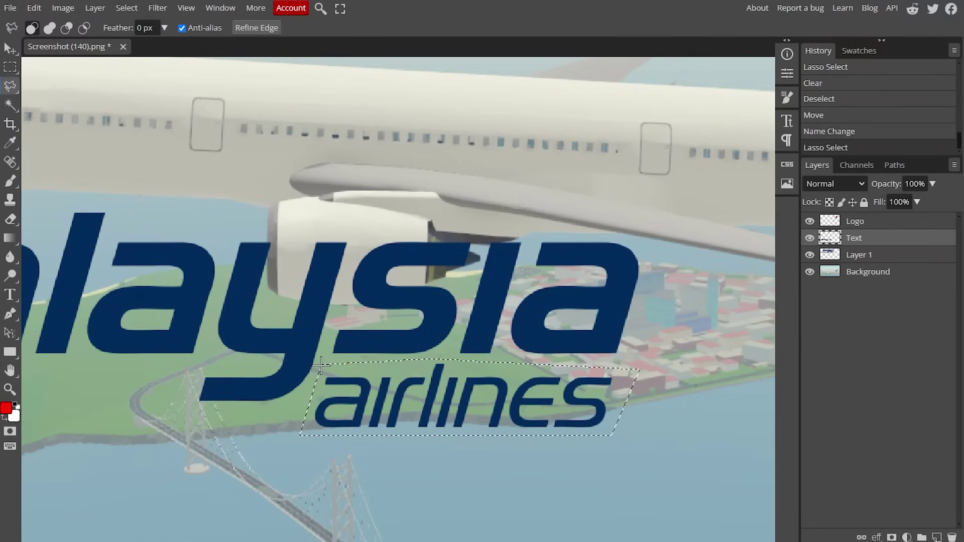
pyautogui.hotkey('ctrl', 'j')
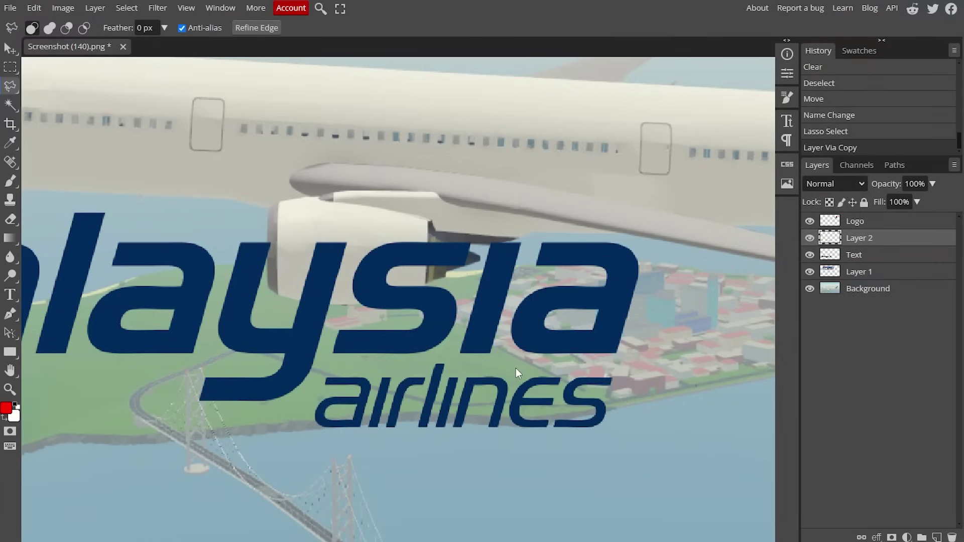
# Step: Move the copied word "airlines" to just after "malaysia" and start a free transform on it
pyautogui.scroll(-4, 516, 369)
pyautogui.scroll(2, 509, 364)
pyautogui.press('v')
pyautogui.moveTo(510, 364); pyautogui.dragTo(742, 306)
pyautogui.scroll(-1, 442, 258)
pyautogui.hotkey('ctrl', 't')
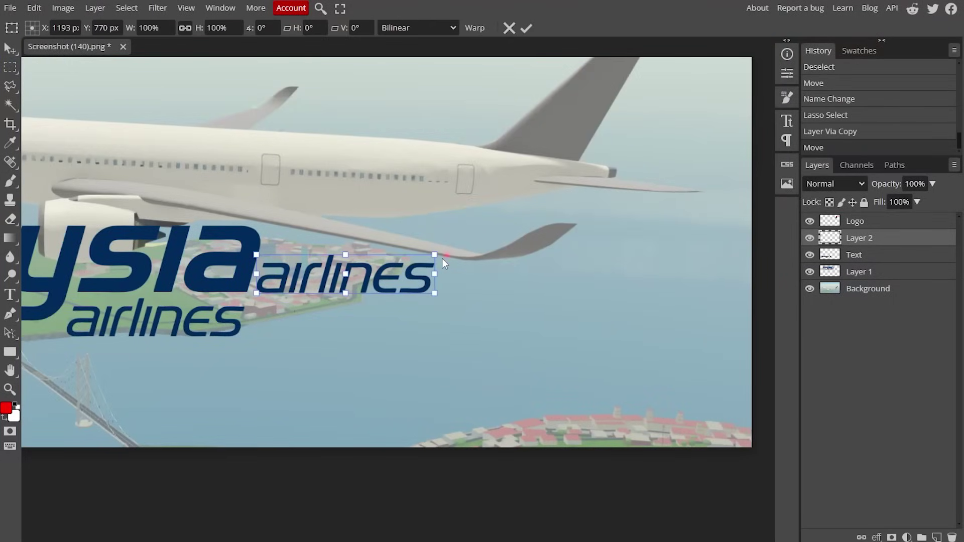